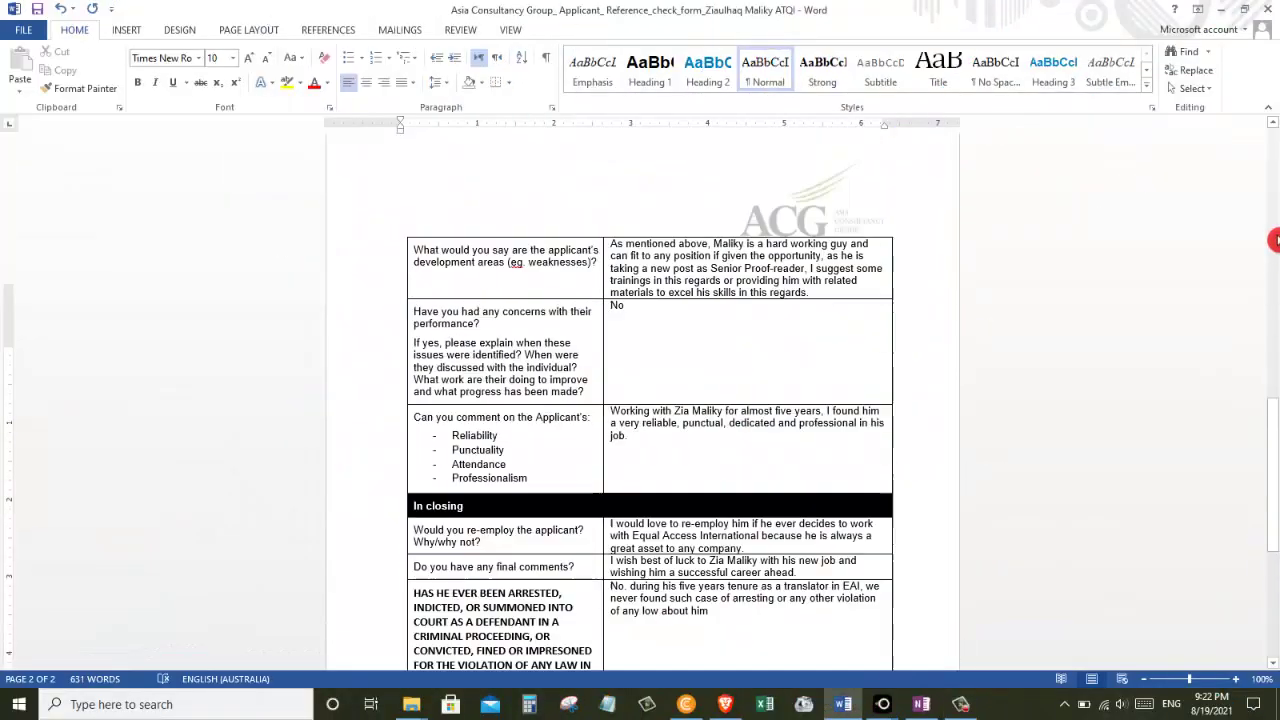
Step: Review the reference check form from the Reference Check heading down to the closing section and signature area
scroll(1275, 240, up, 6)
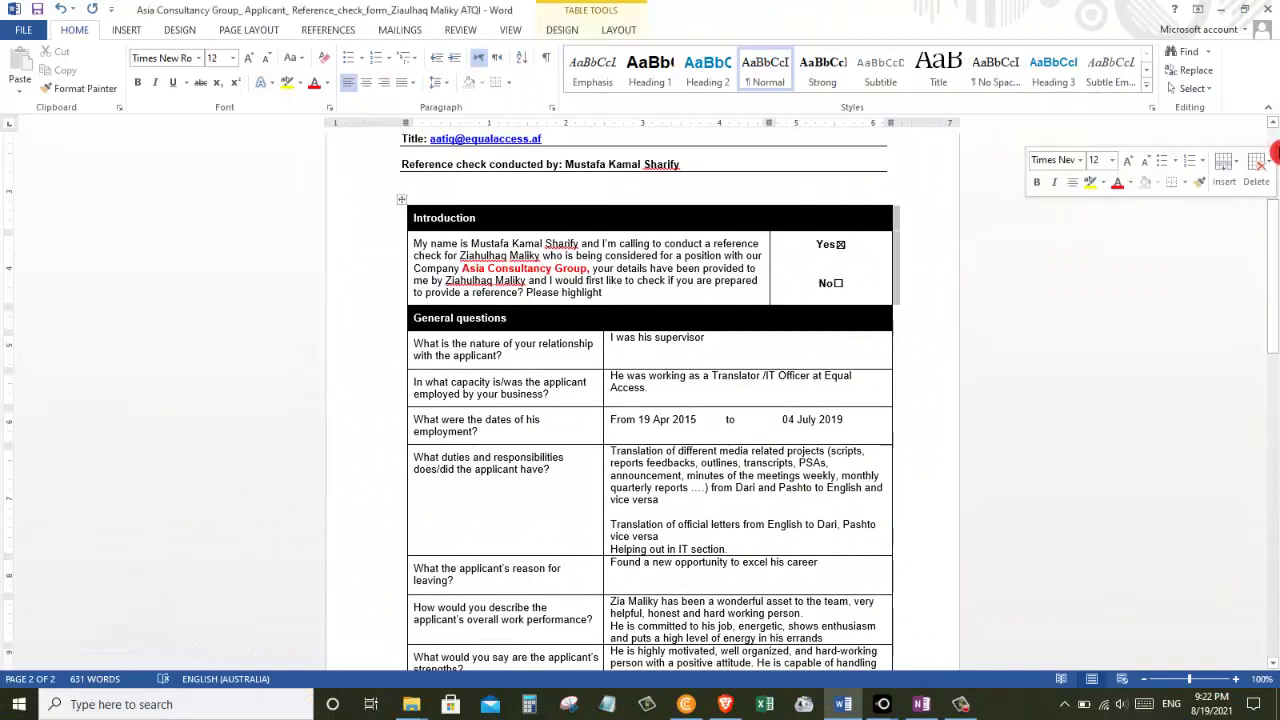
scroll(1270, 160, up, 5)
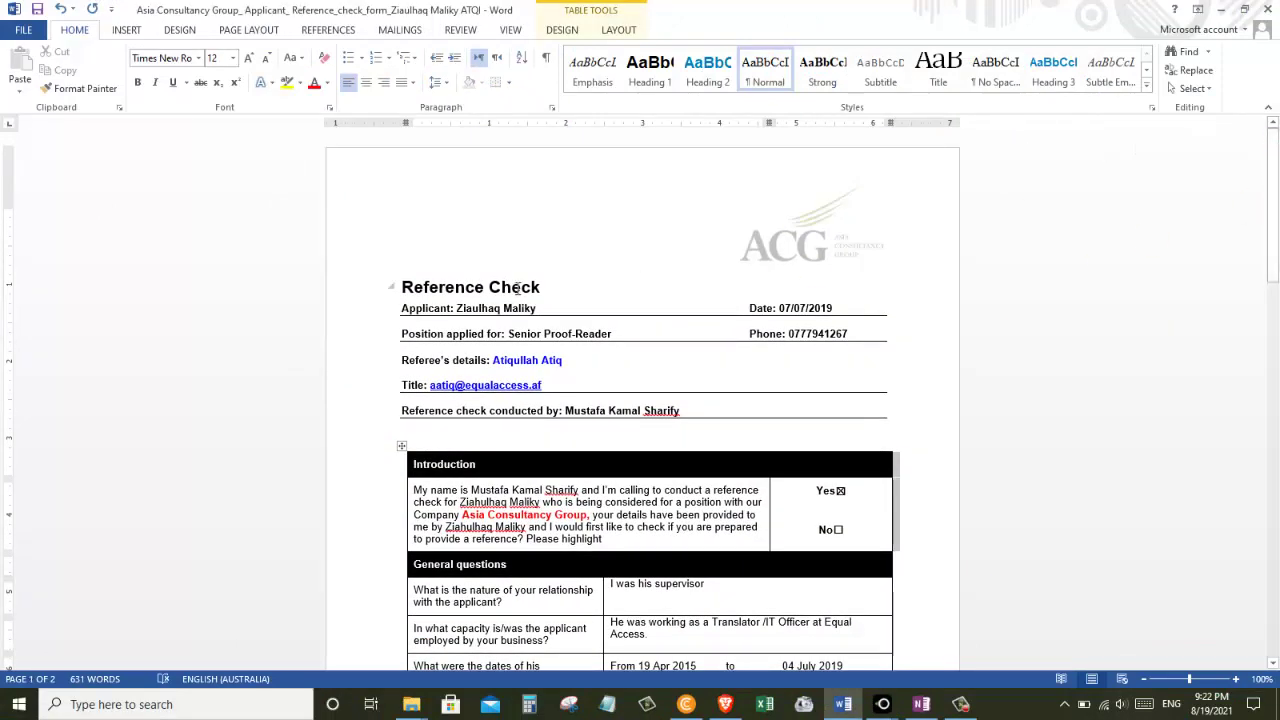
click(394, 284)
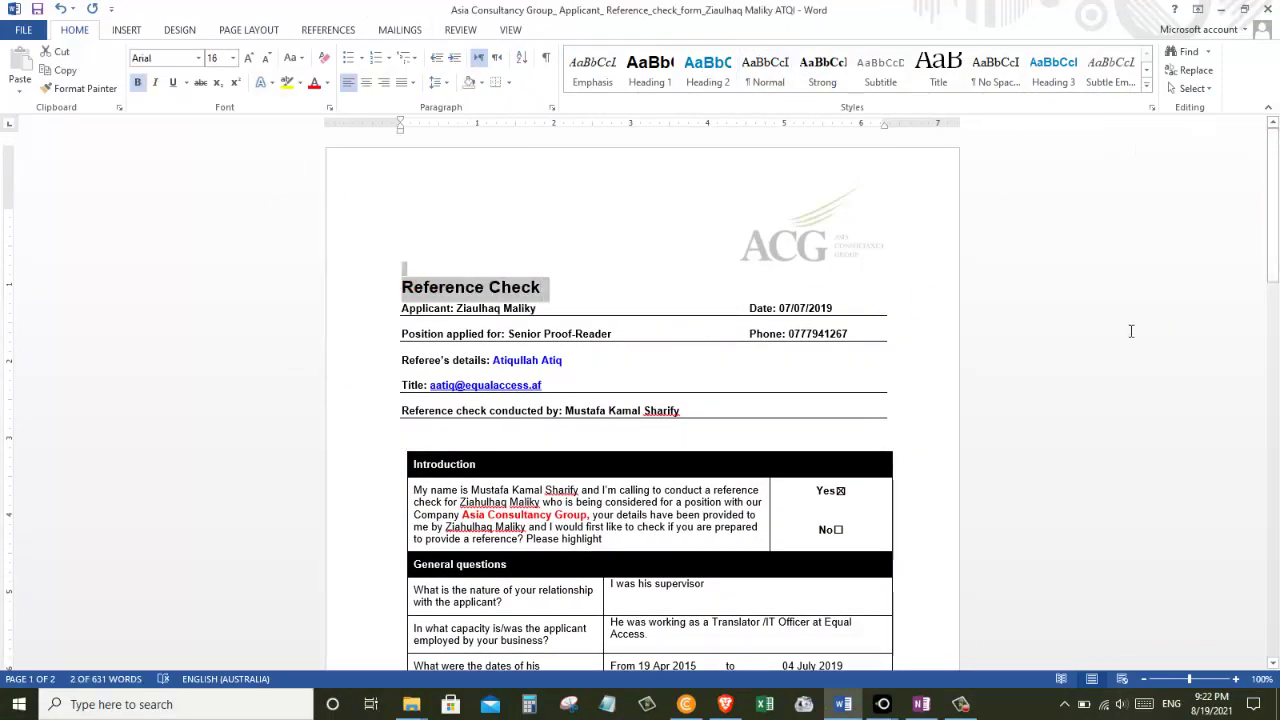
mouse_move(1273, 240)
mouse_down()
mouse_move(1271, 360)
mouse_move(1235, 576)
mouse_move(1264, 627)
mouse_up()
Step: Place the text cursor on the blank line below the word Signature and minimise the document
click(451, 454)
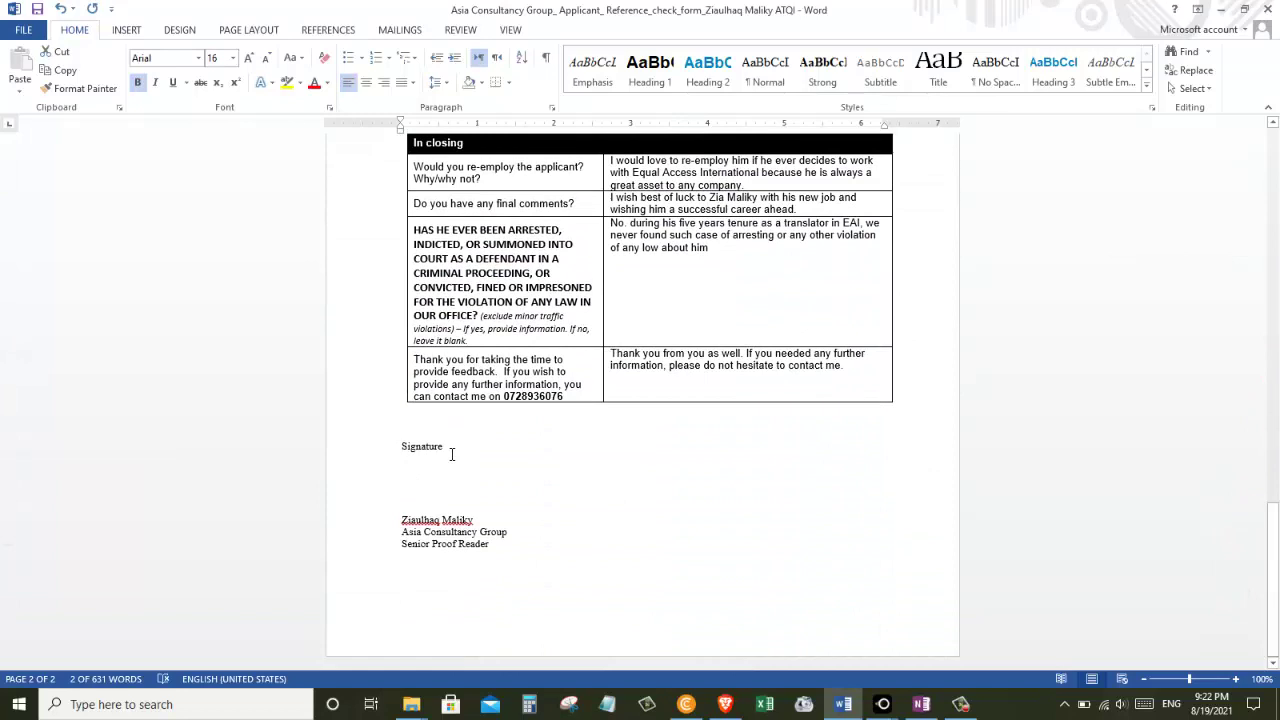
click(388, 446)
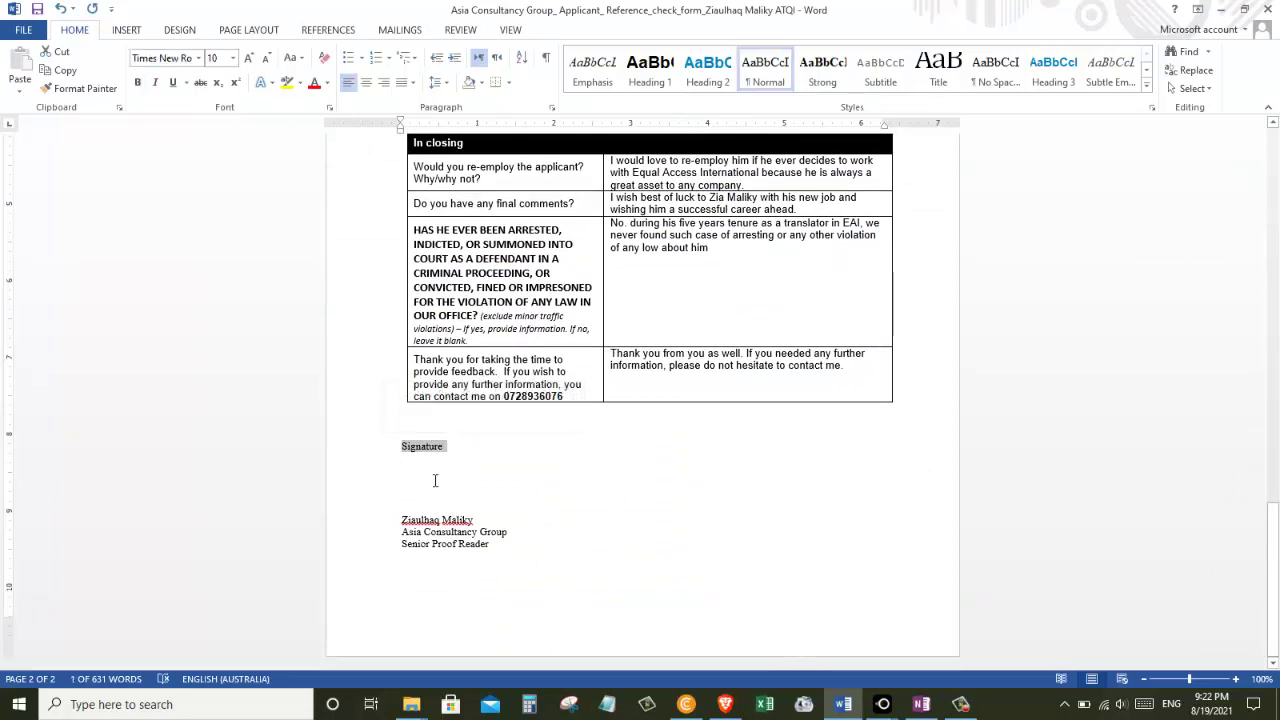
click(423, 467)
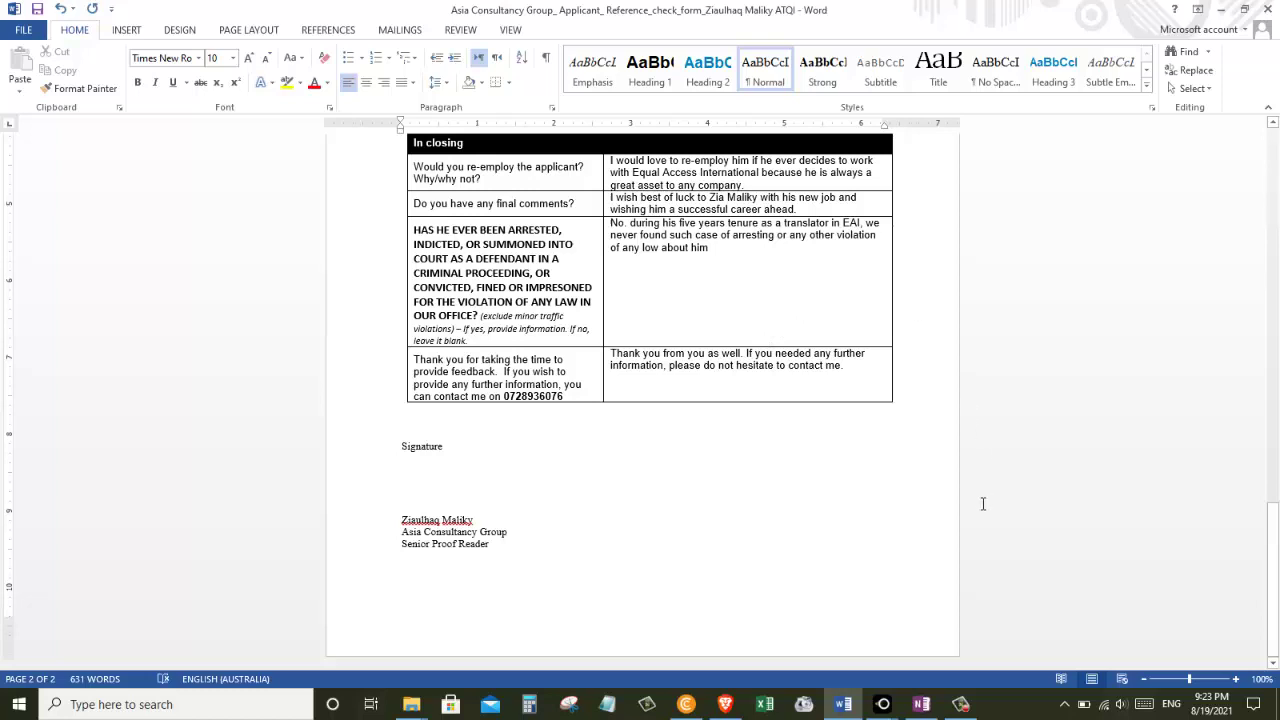
click(1198, 130)
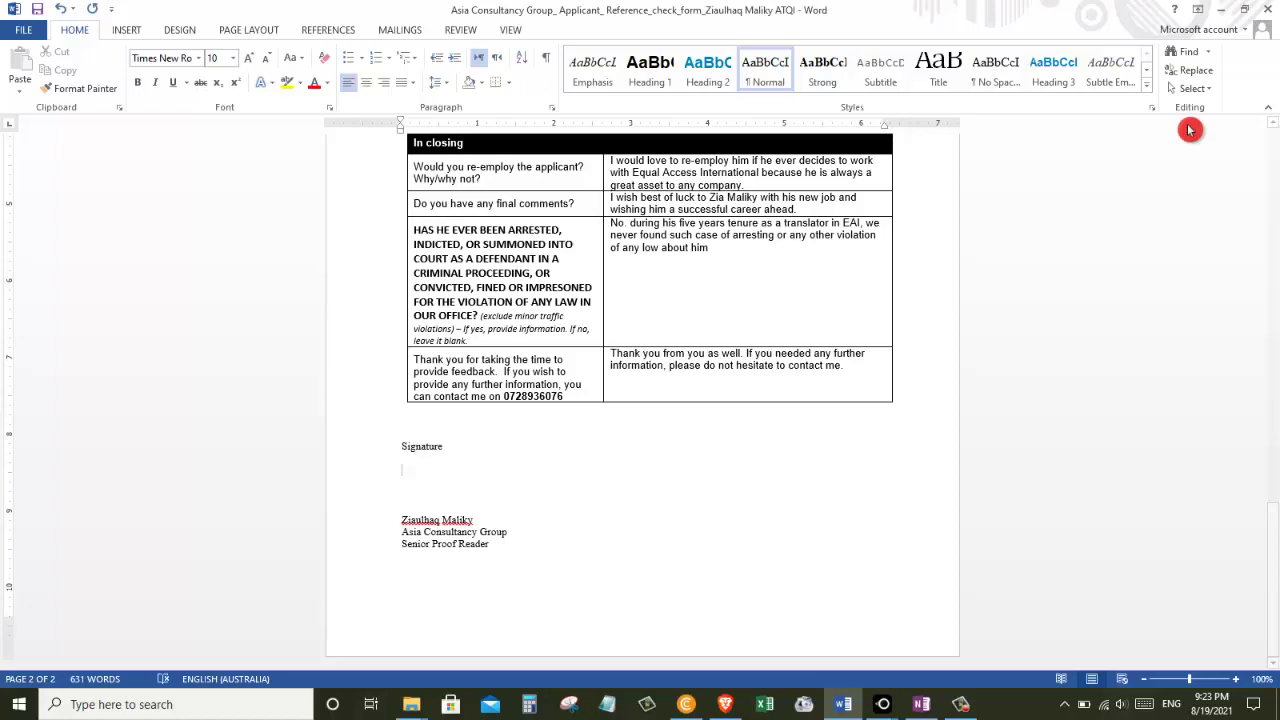
click(1221, 9)
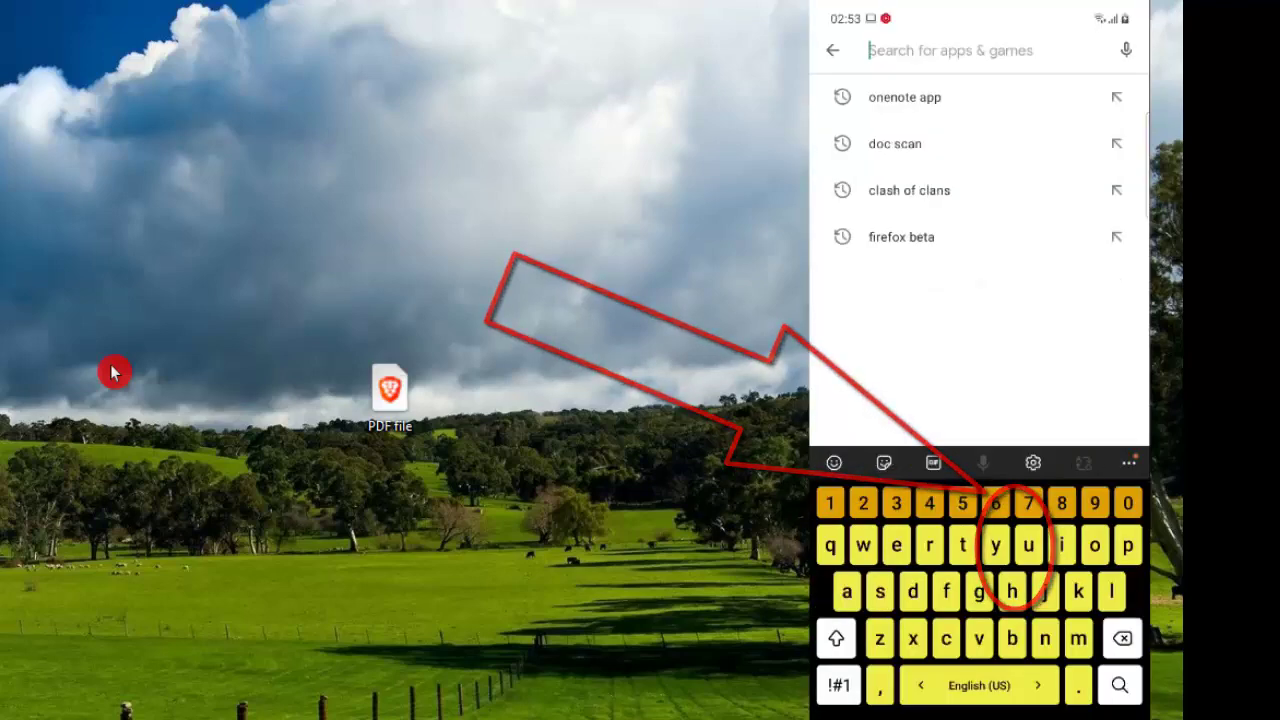
Step: Search the phone's app store for "onenote app" and title a new OneNote page "Signature"
text(one)
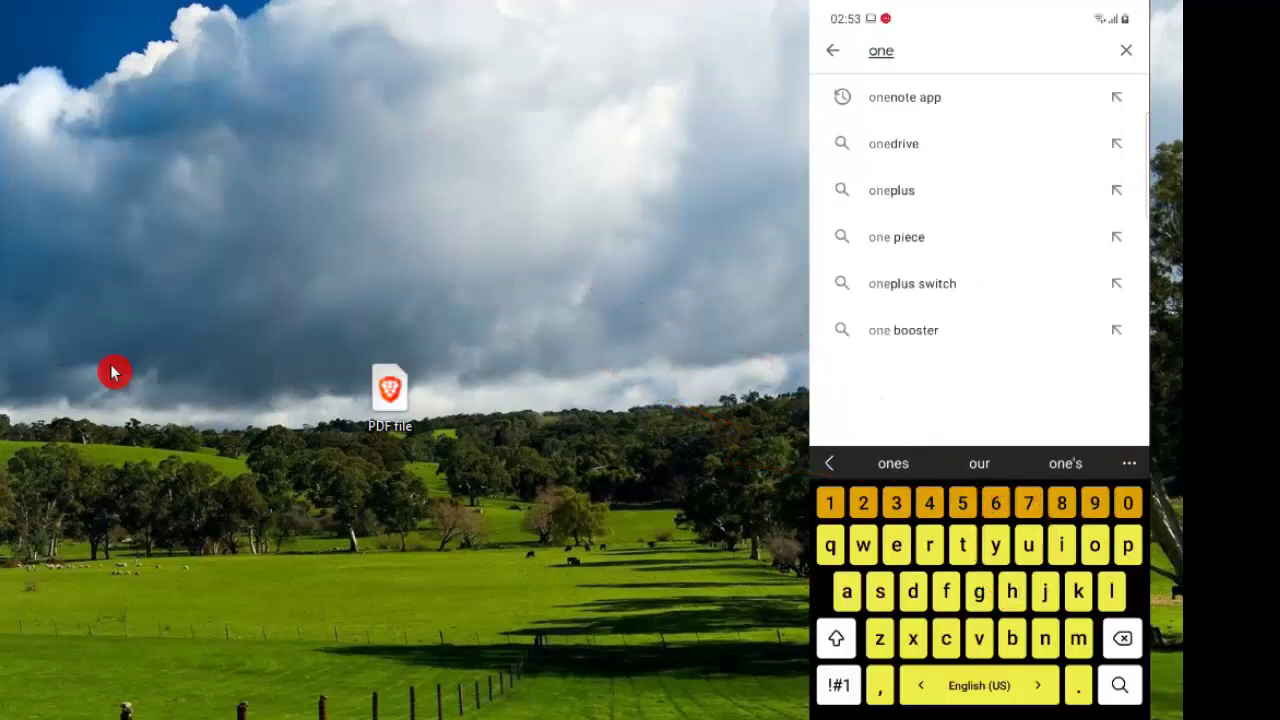
click(905, 97)
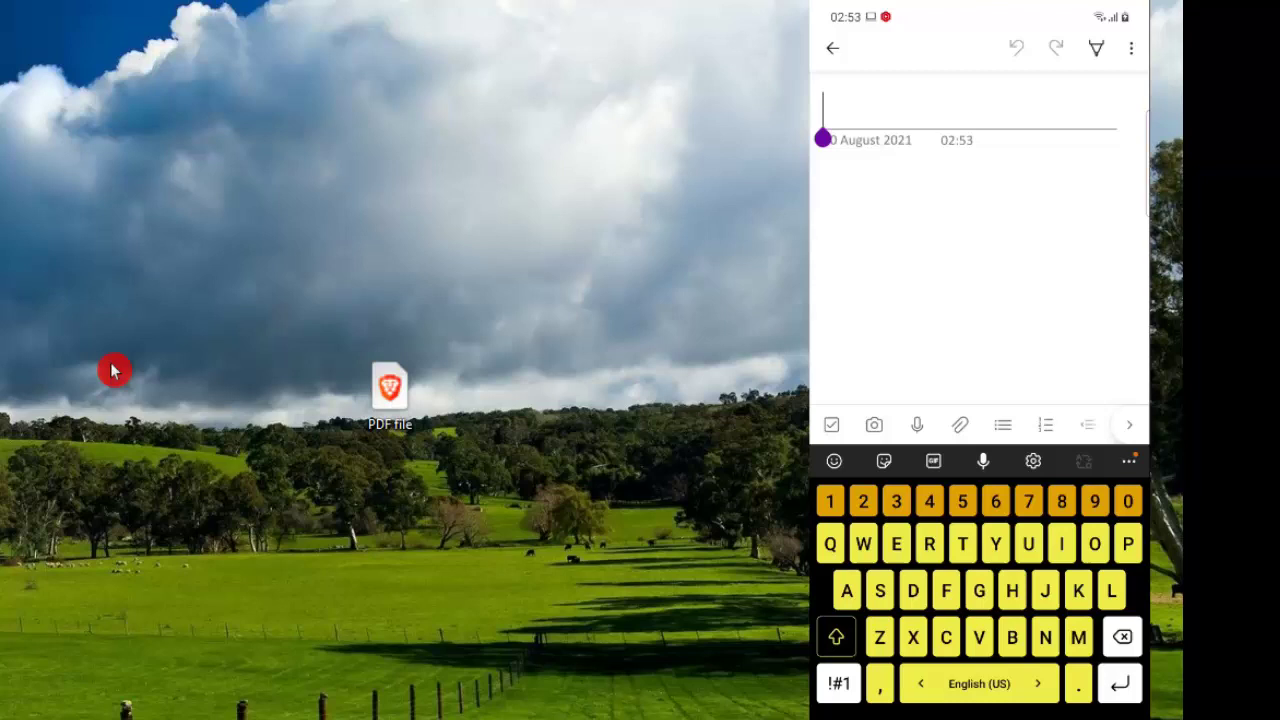
text(Signature)
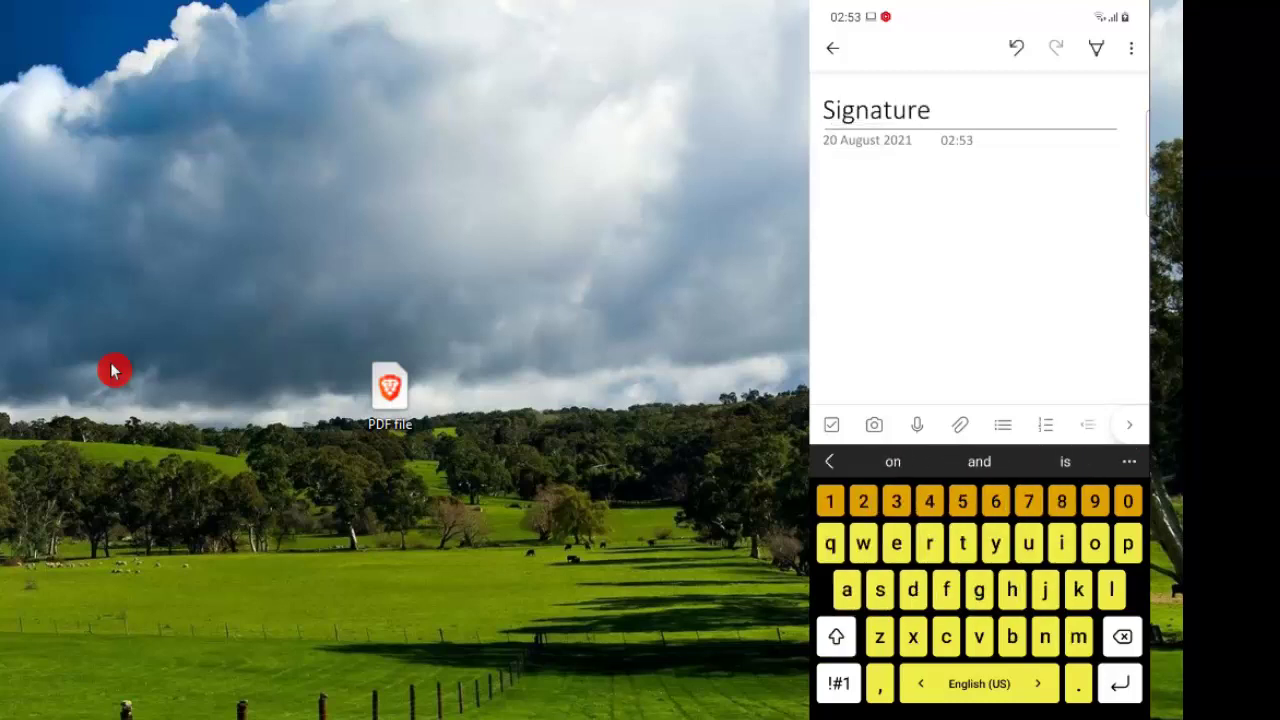
key(Return)
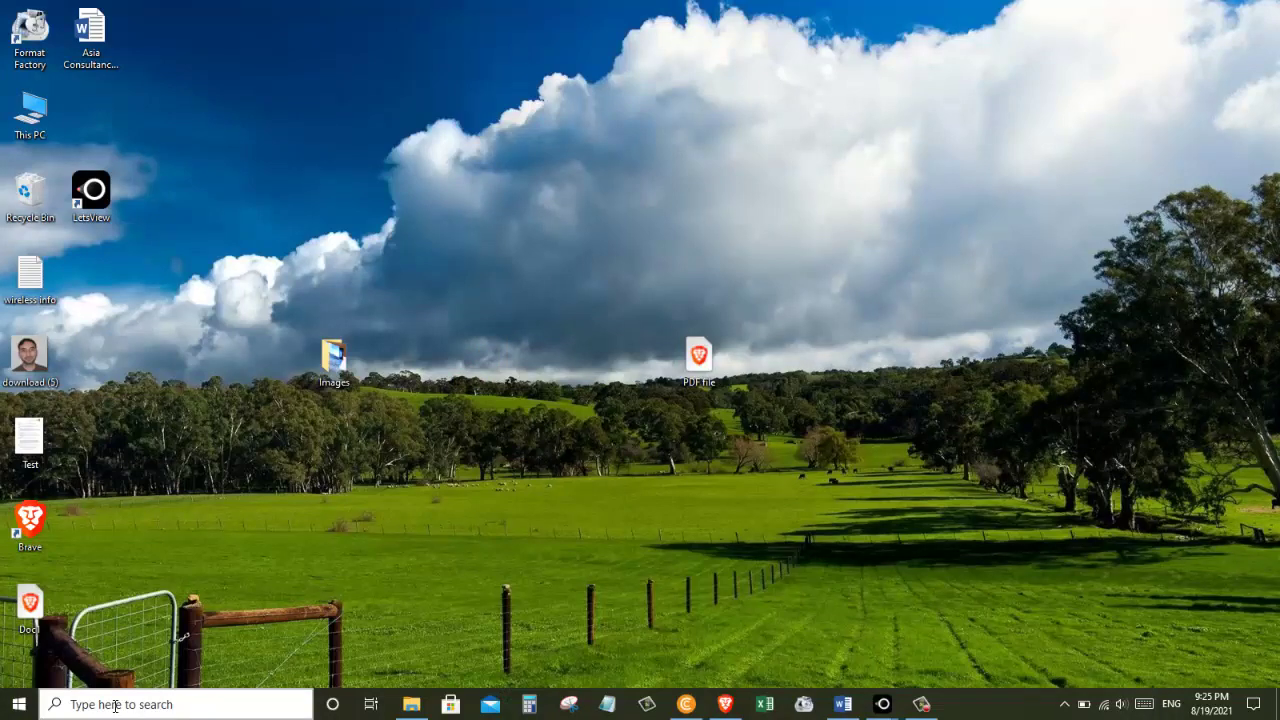
Step: Open OneNote on the computer and give the handwritten signature on the Signature page a one-step thicker black pen stroke
click(115, 706)
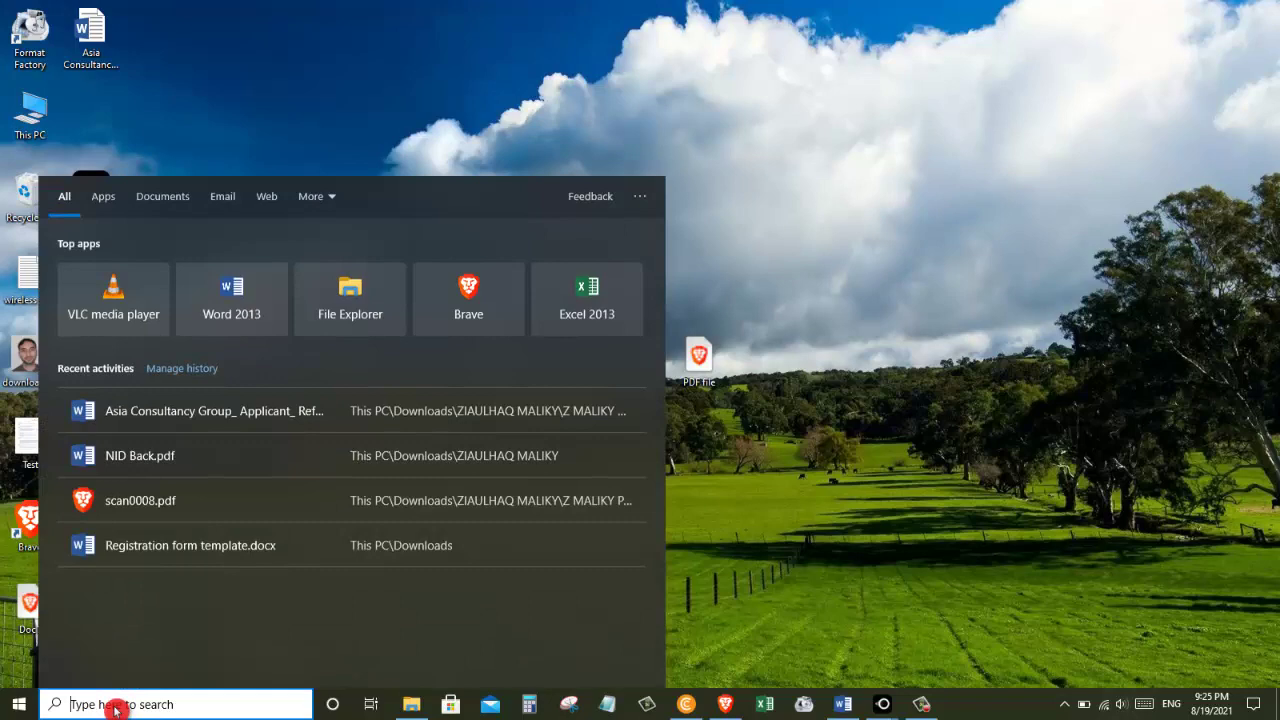
text(one)
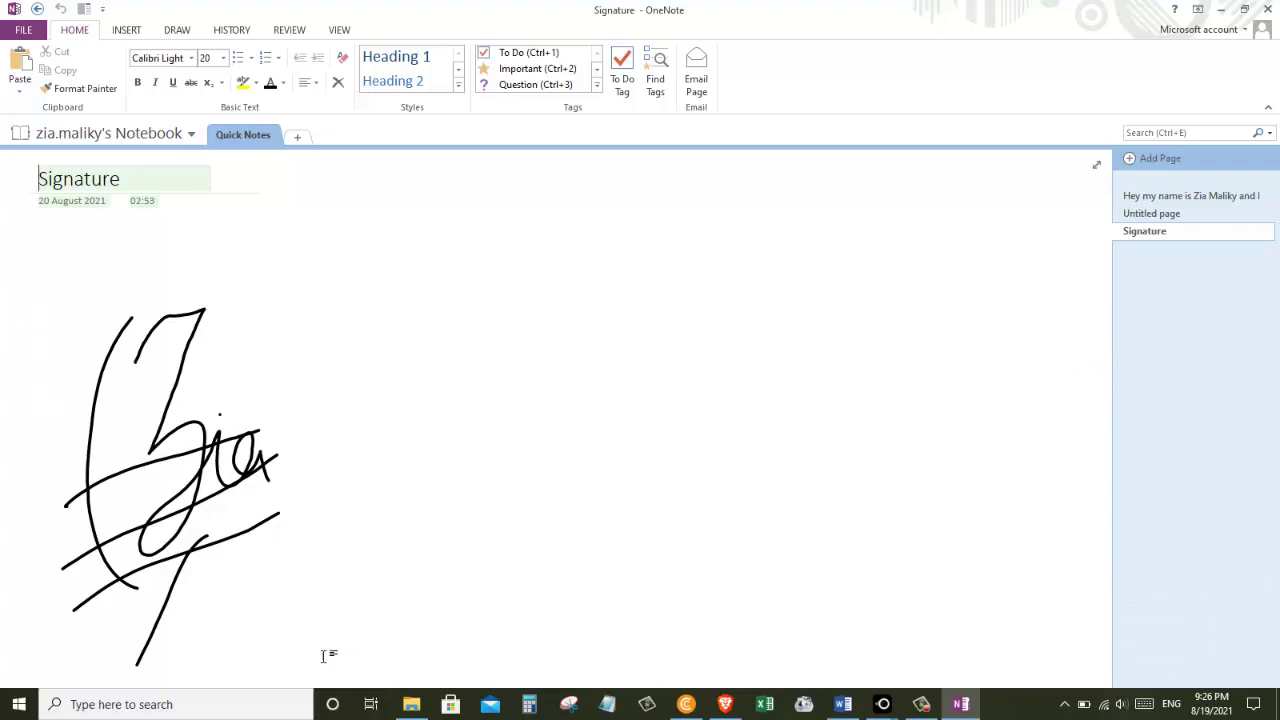
mouse_move(305, 658)
mouse_down()
mouse_move(263, 668)
mouse_move(94, 652)
mouse_move(54, 634)
mouse_move(66, 440)
mouse_move(39, 291)
mouse_up()
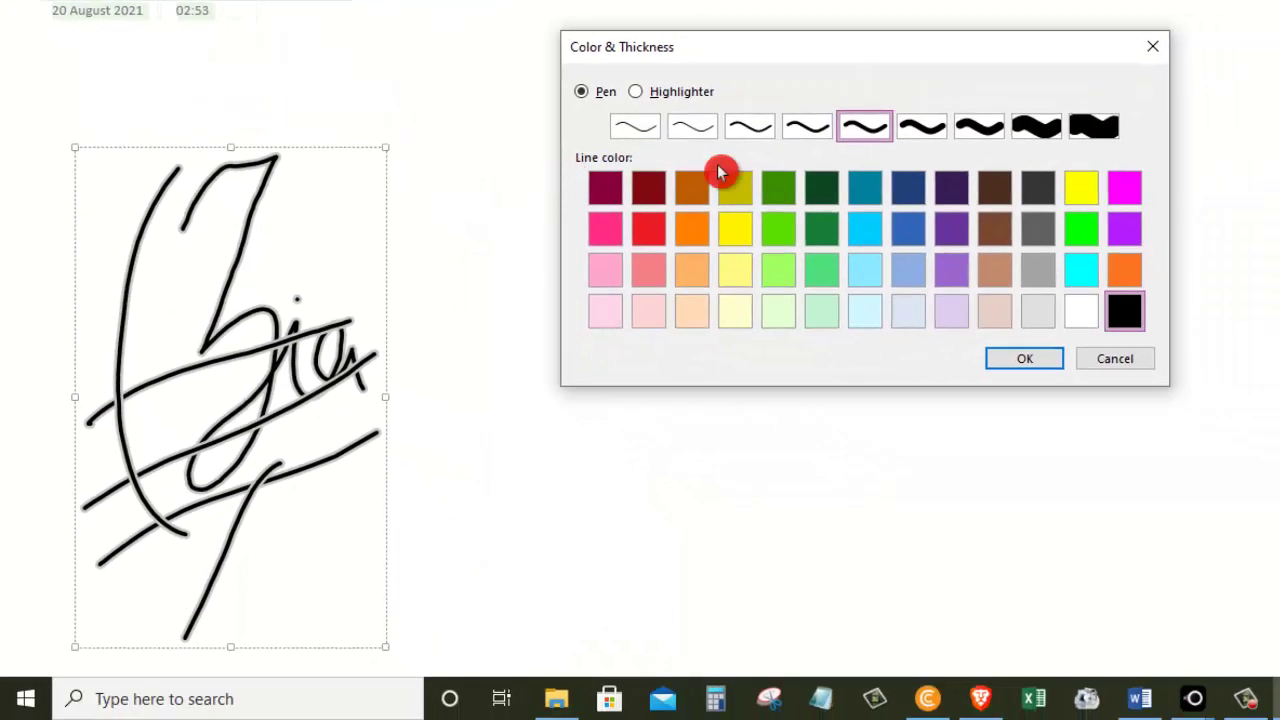
click(1075, 149)
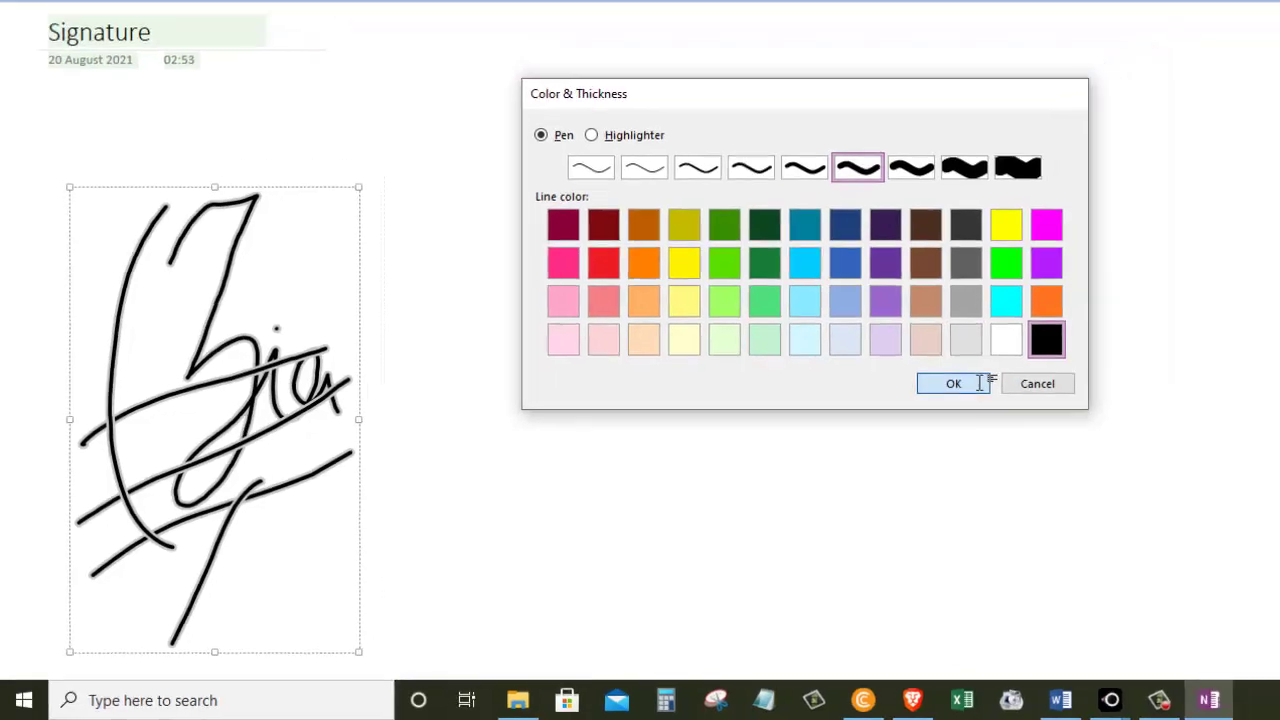
click(1055, 358)
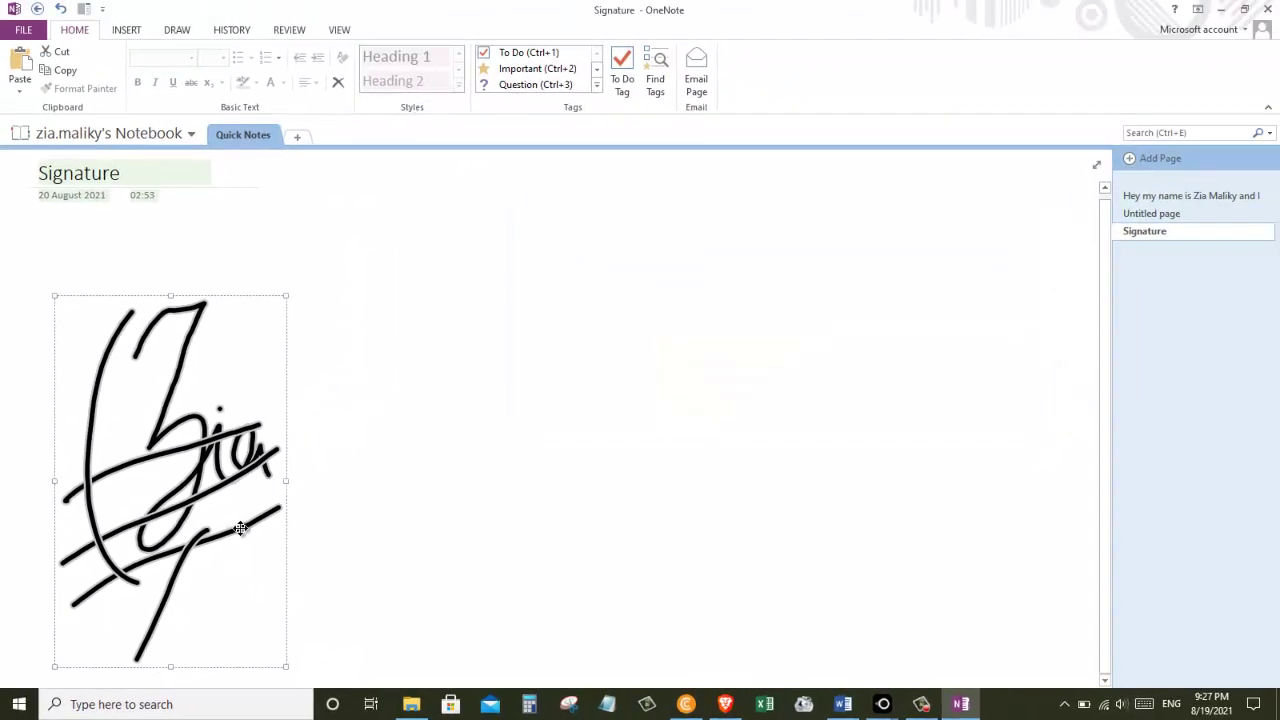
Step: Copy the ink signature and paste it into the Word reference check form on the blank line below Signature
right_click(217, 391)
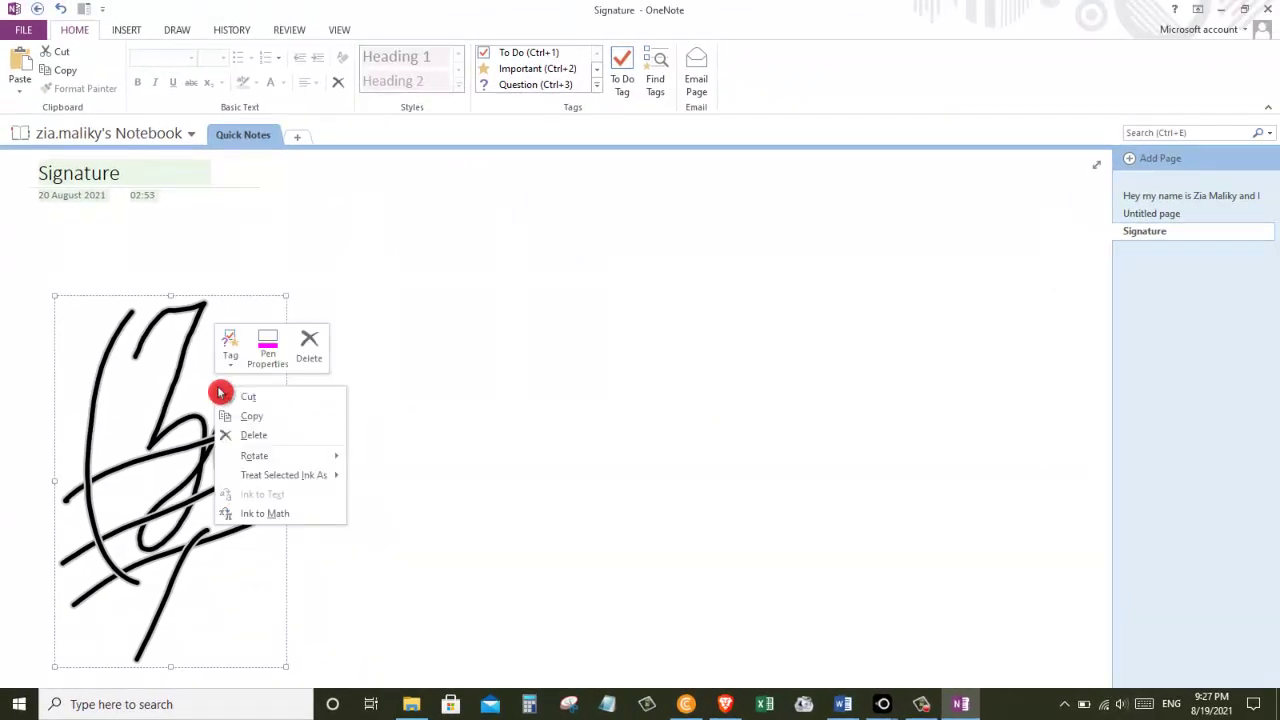
click(245, 415)
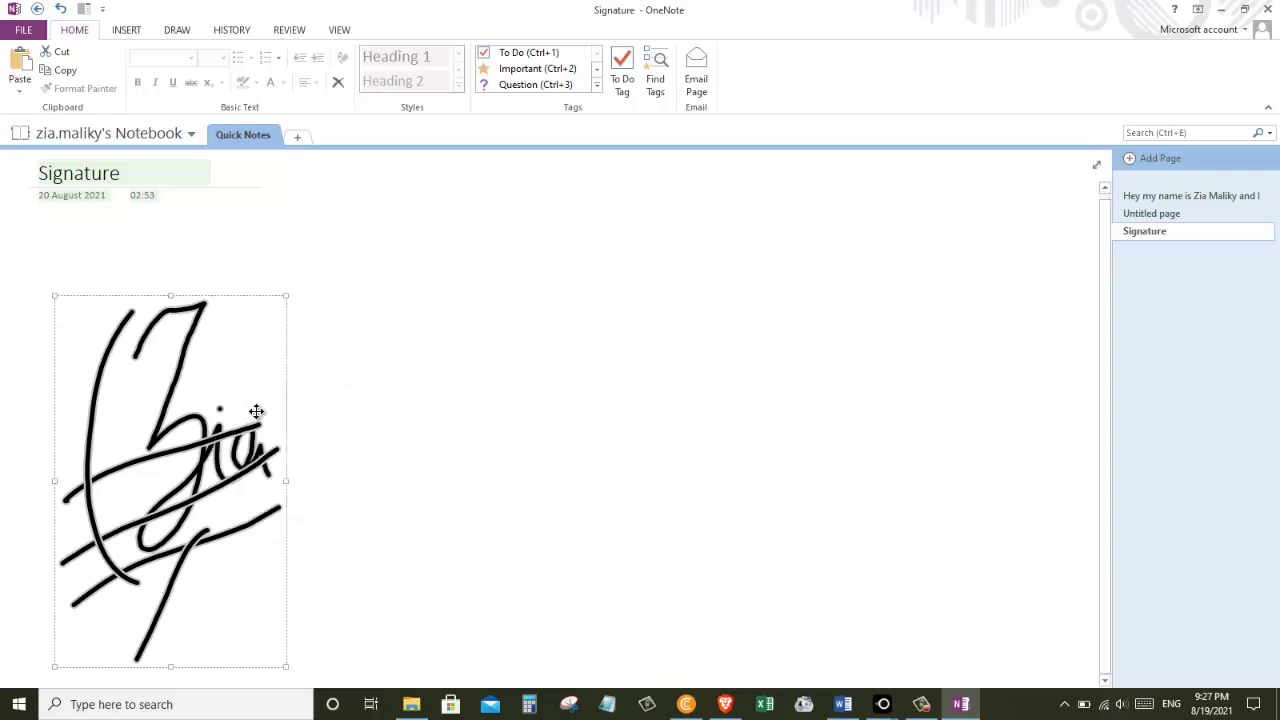
click(846, 706)
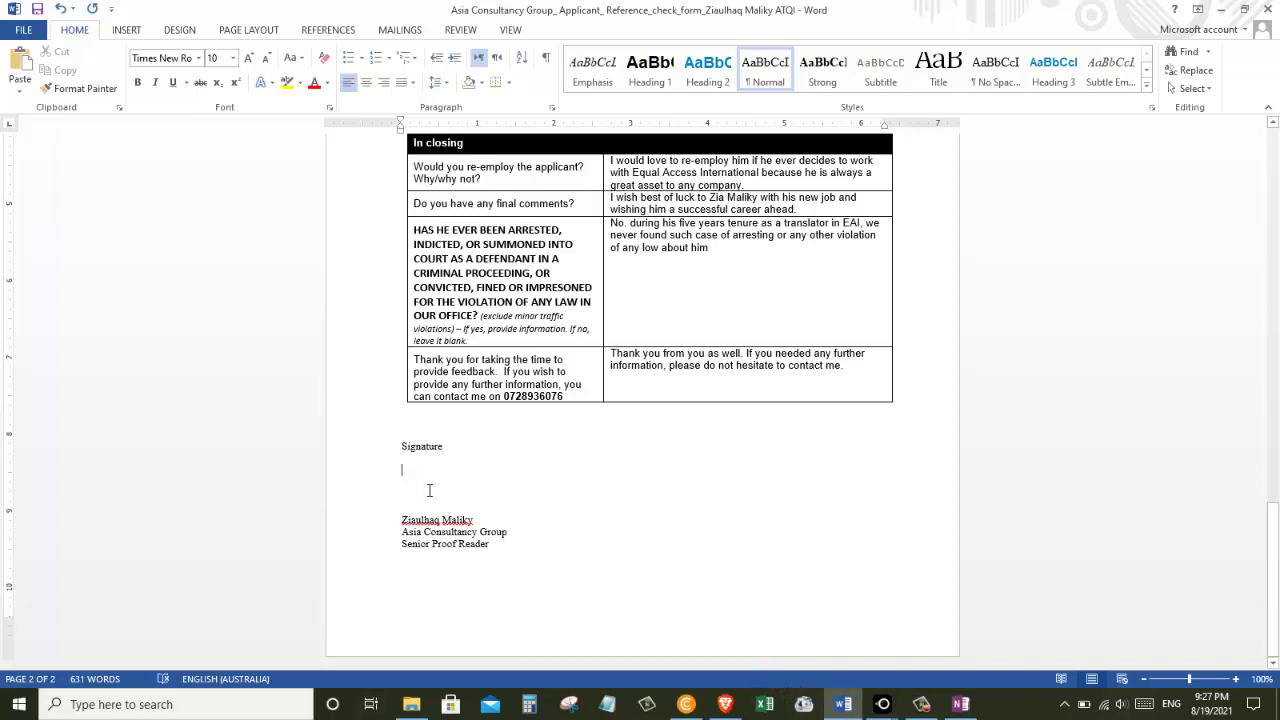
right_click(420, 480)
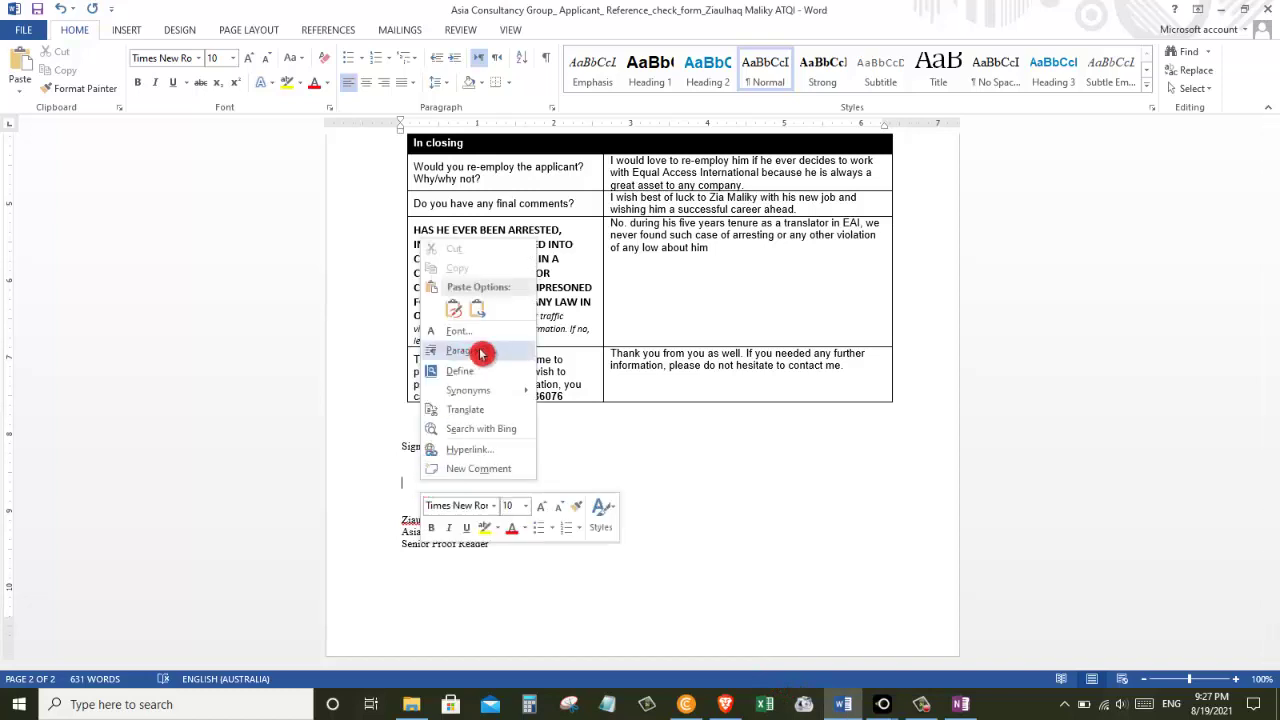
click(466, 316)
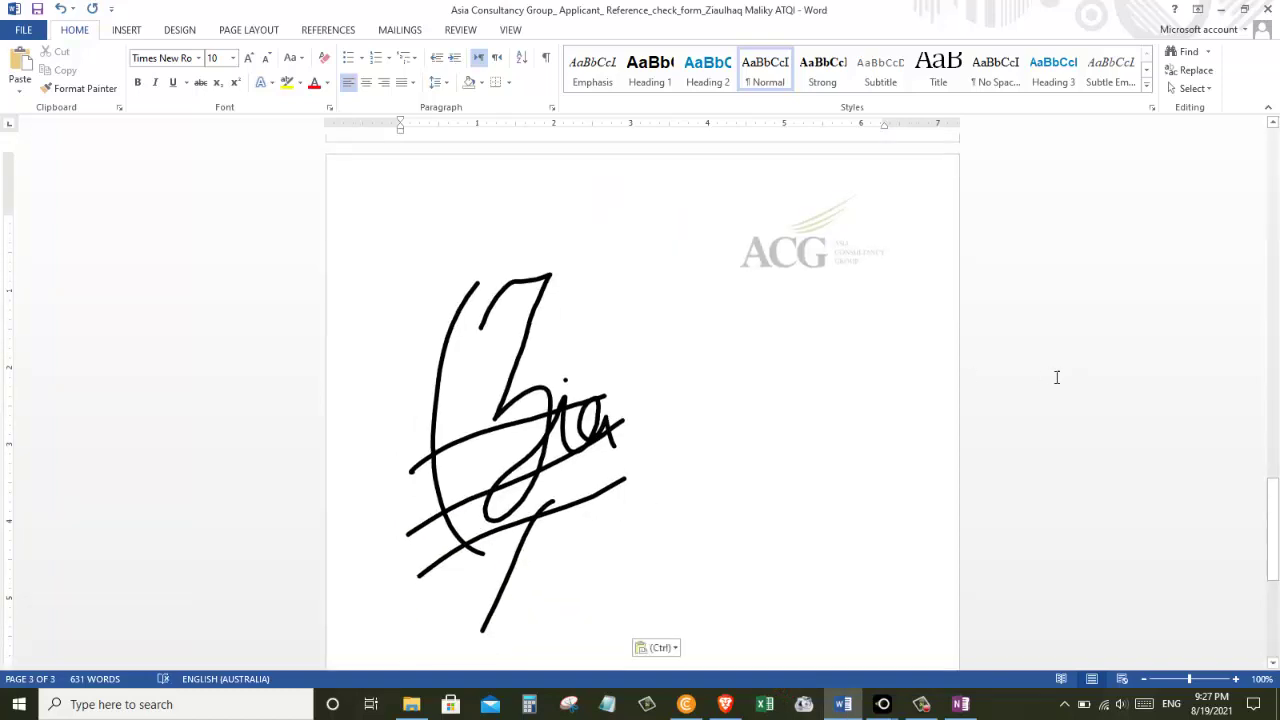
Step: Shrink the pasted signature picture to about 0.8 inch wide and delete a blank line below it
drag(1273, 520, 1273, 570)
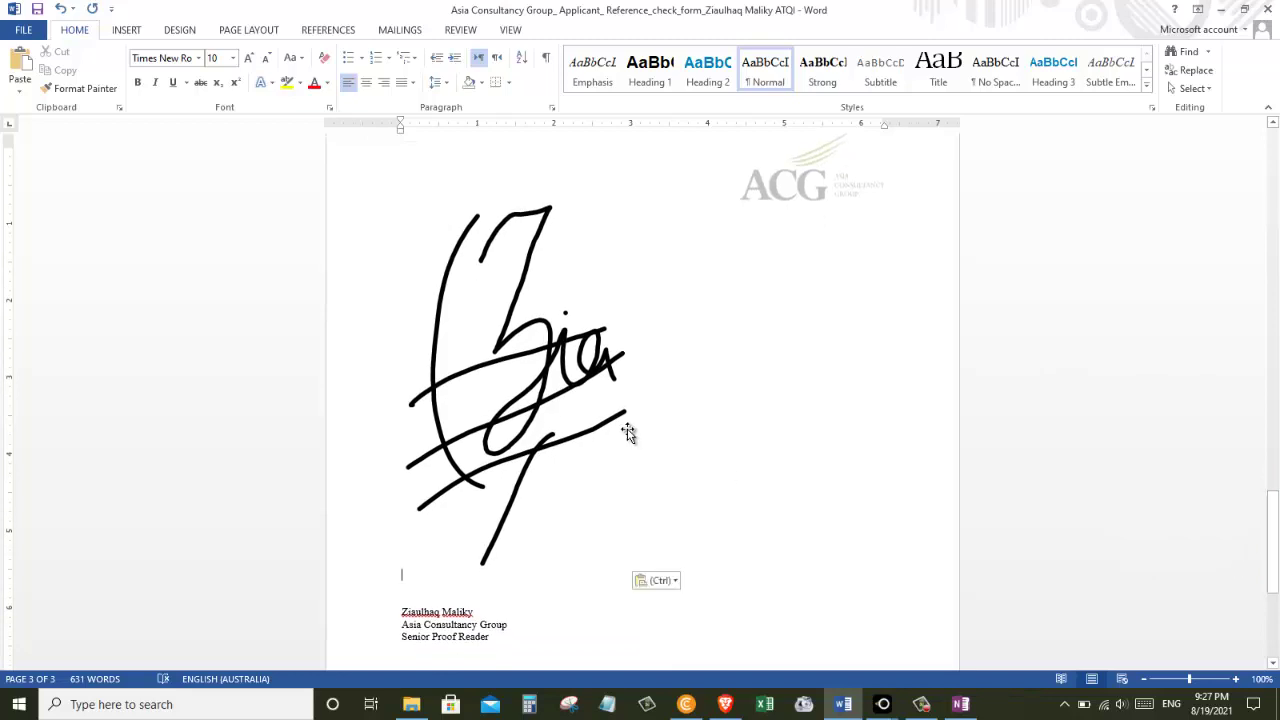
click(628, 432)
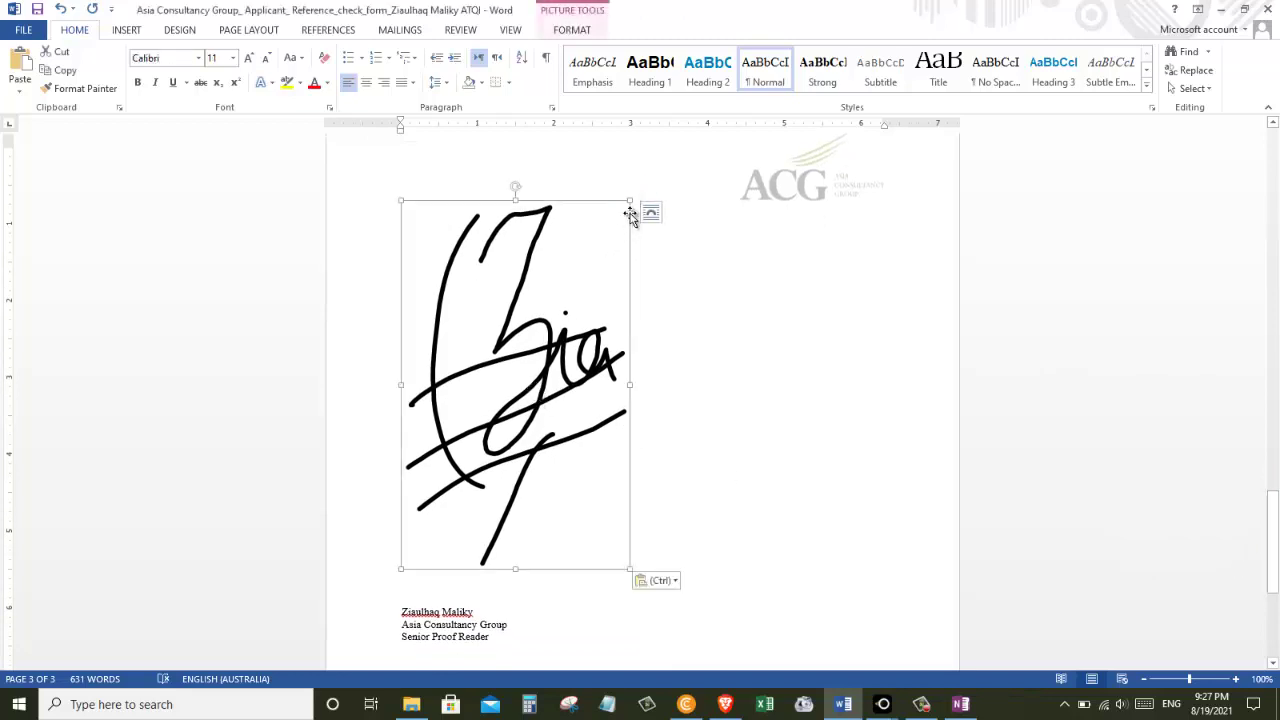
mouse_move(630, 201)
mouse_down()
mouse_move(559, 466)
mouse_move(486, 346)
mouse_move(466, 259)
mouse_up()
click(428, 478)
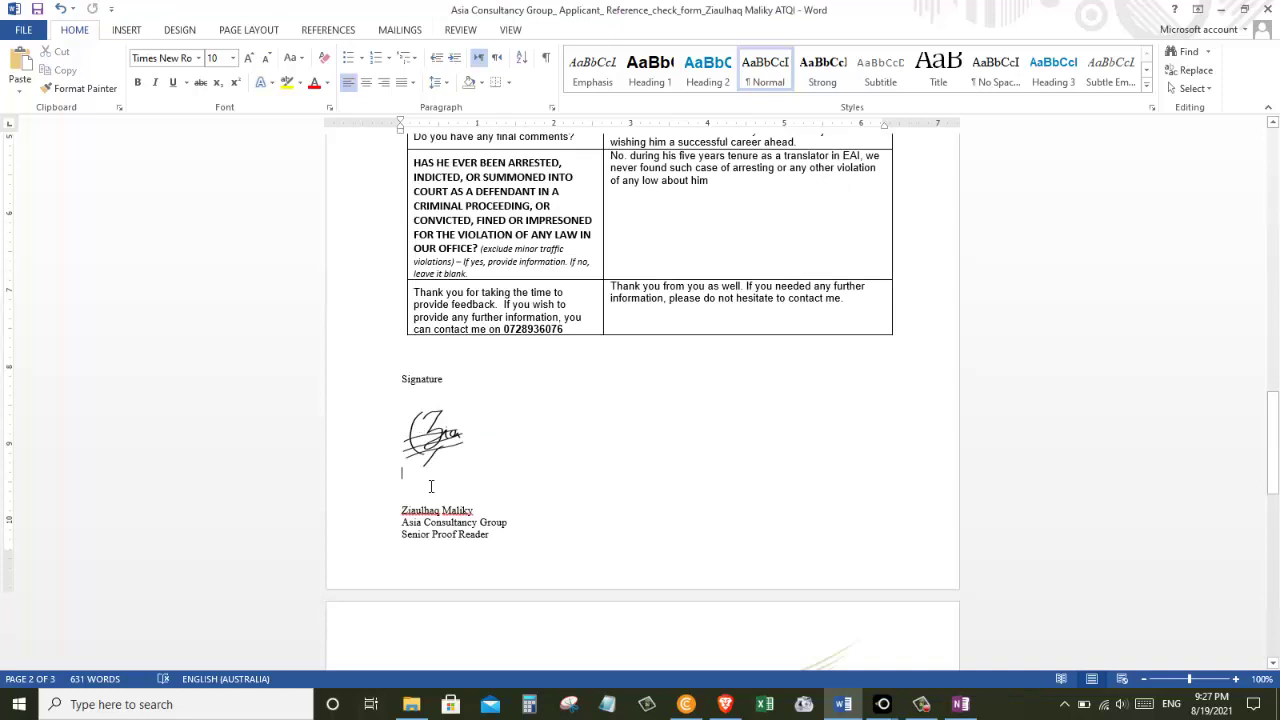
scroll(446, 506, up, 1)
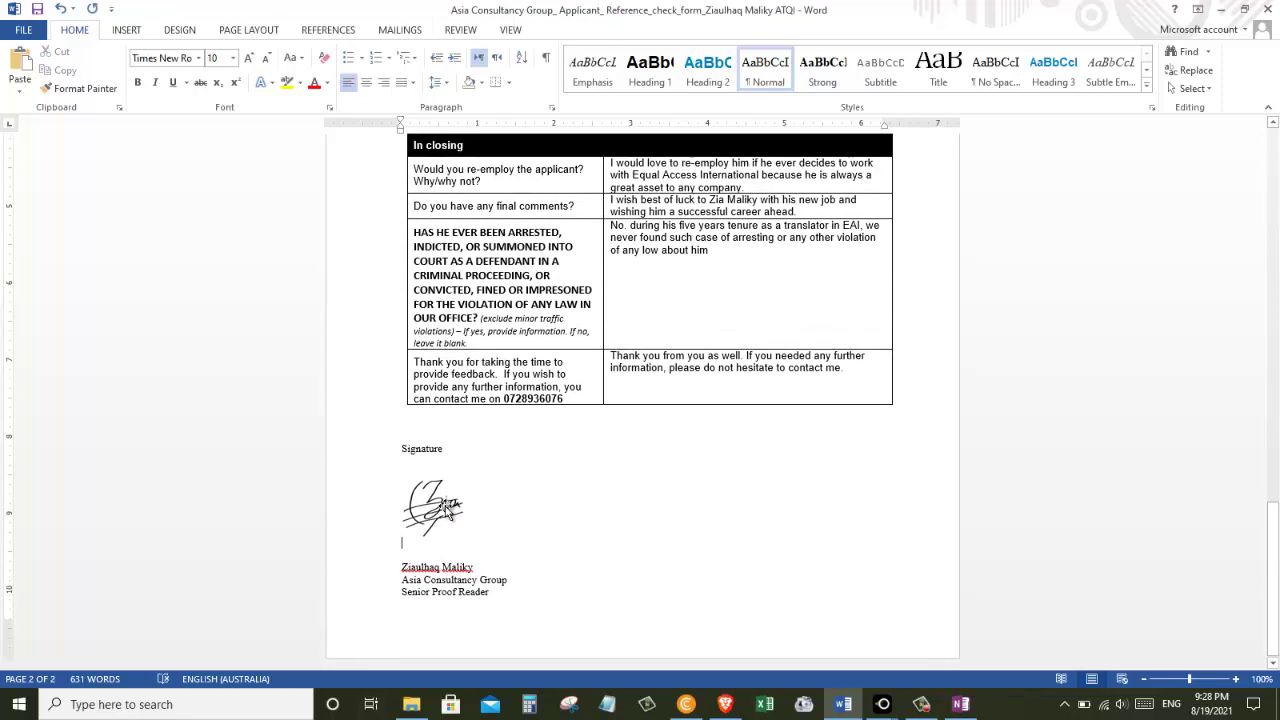
key(BackSpace)
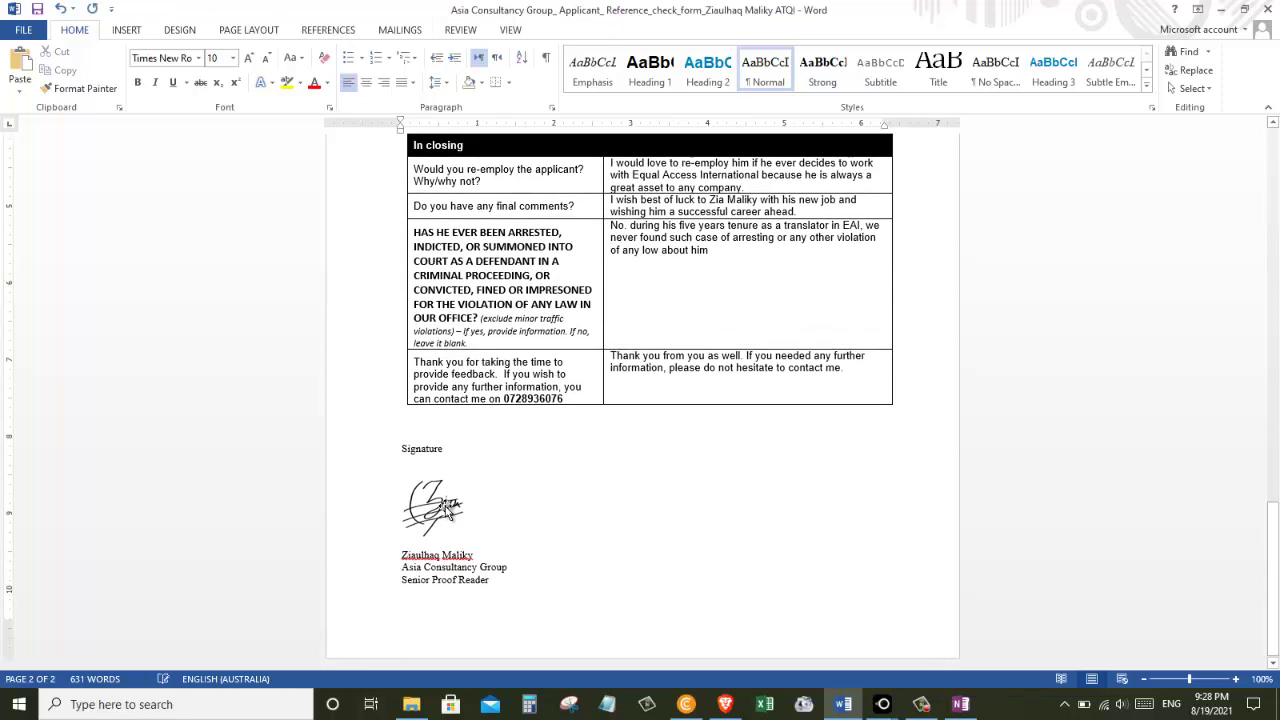
Step: Stretch the signature picture slightly taller and save the document
click(470, 502)
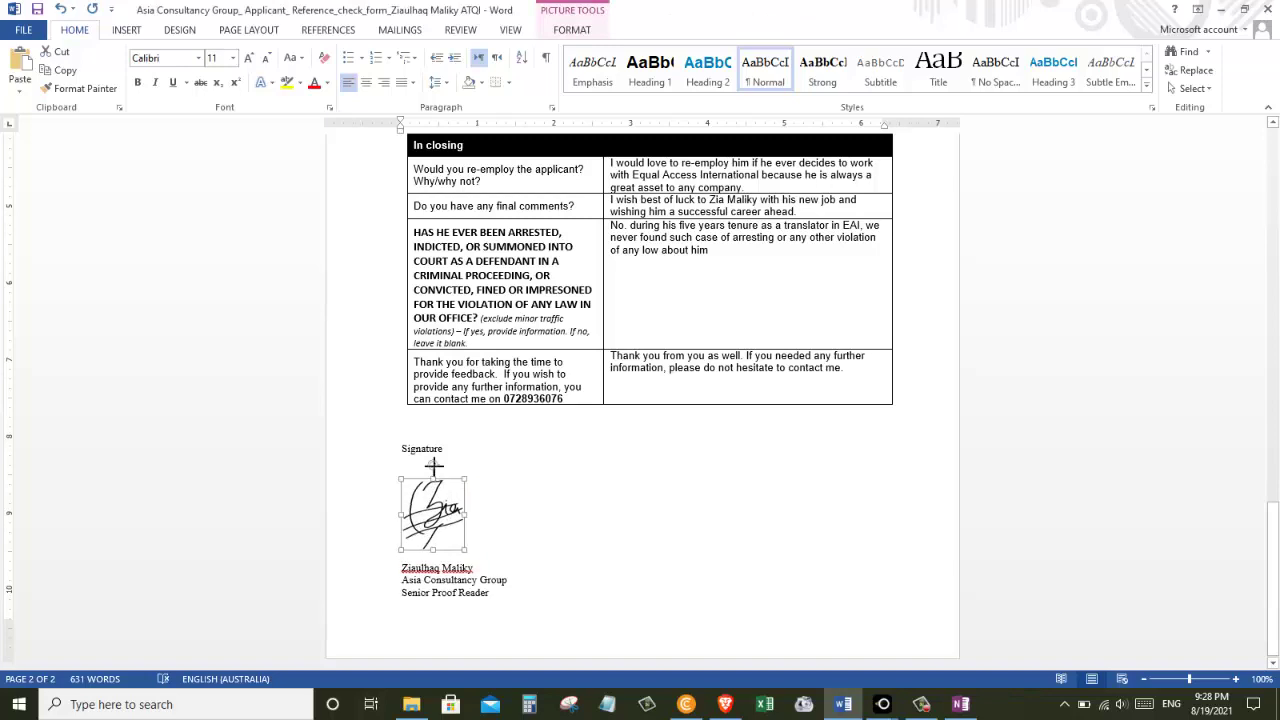
click(546, 546)
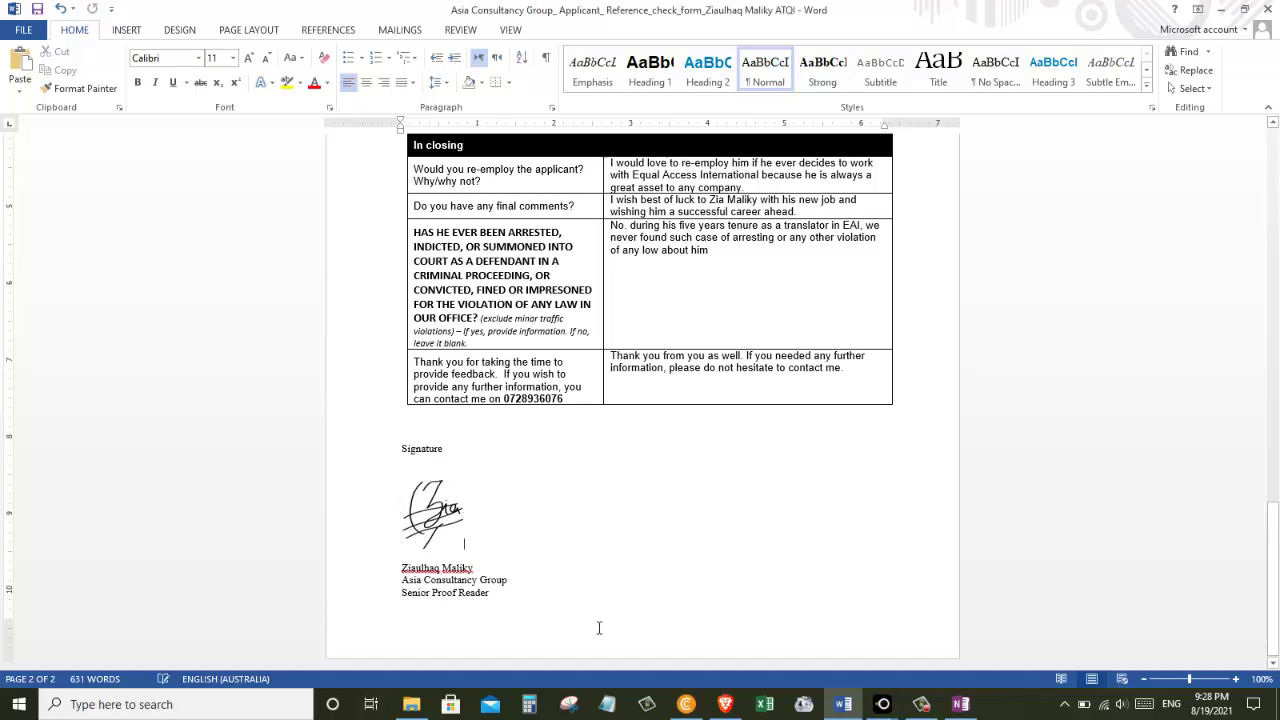
key(ctrl+s)
Step: Switch back to OneNote, widen the ink signature to about one and a half times its width, and copy it
key(alt+Tab)
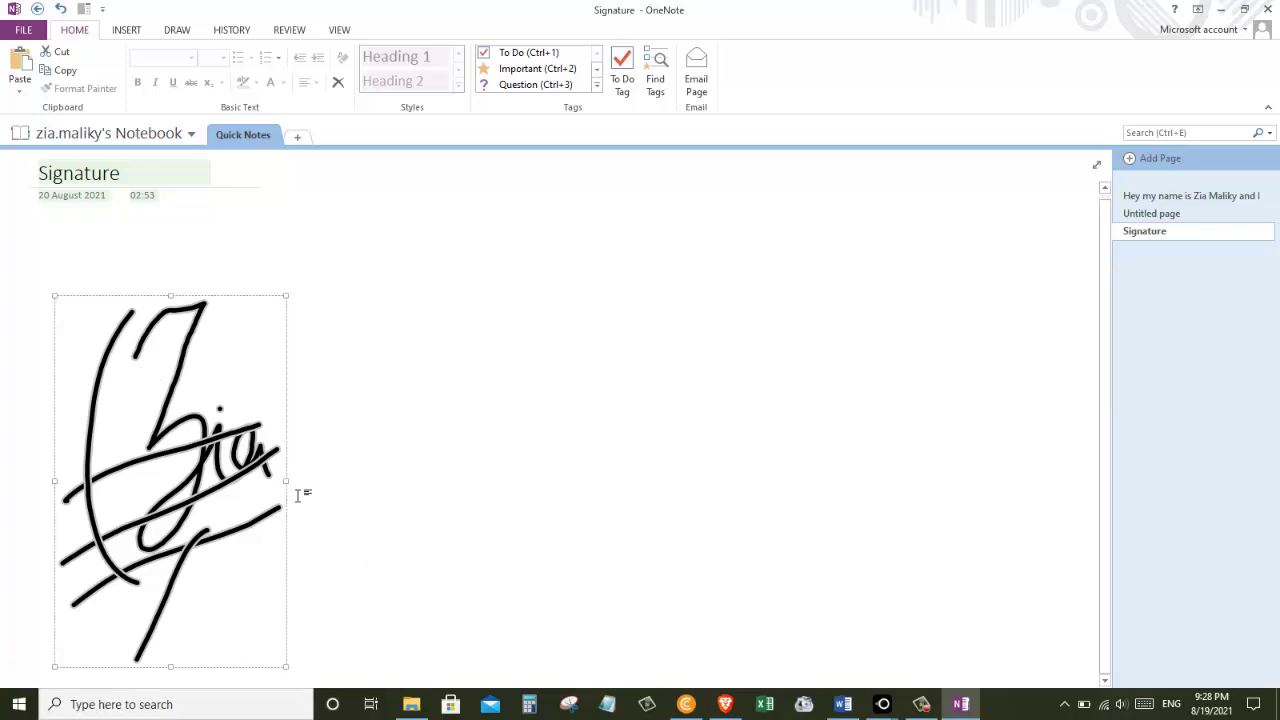
drag(286, 480, 403, 486)
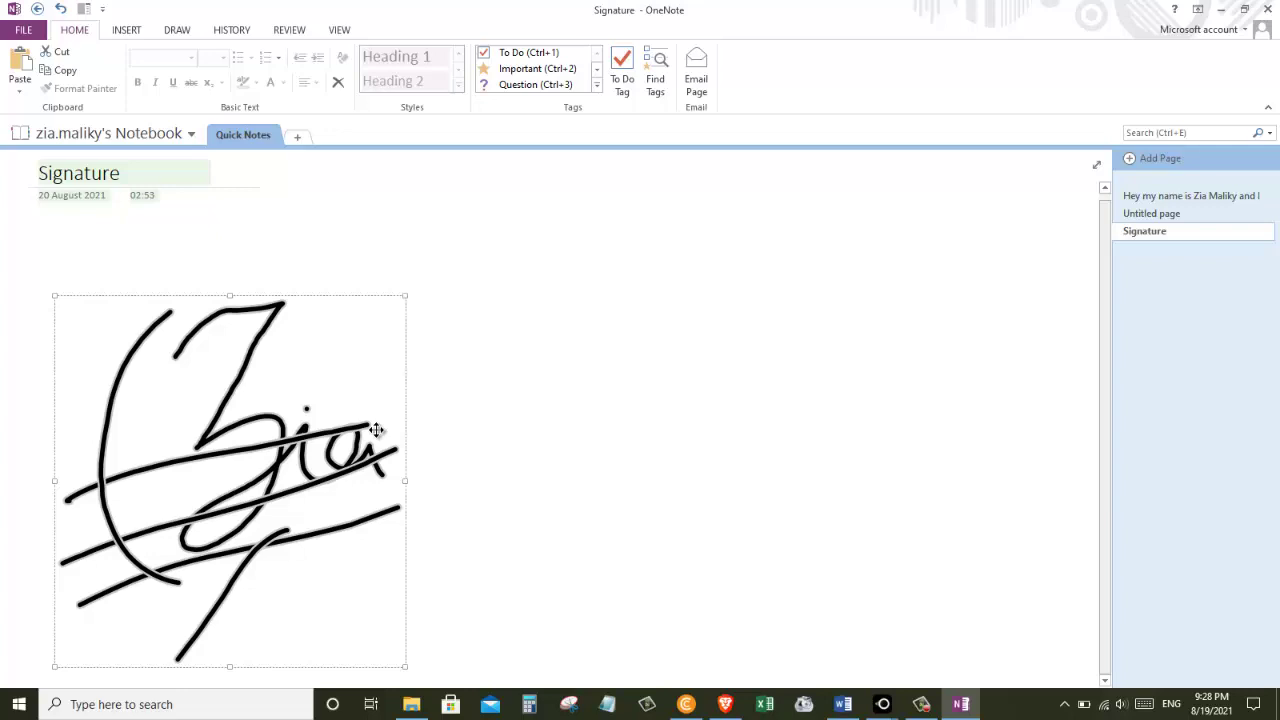
right_click(229, 391)
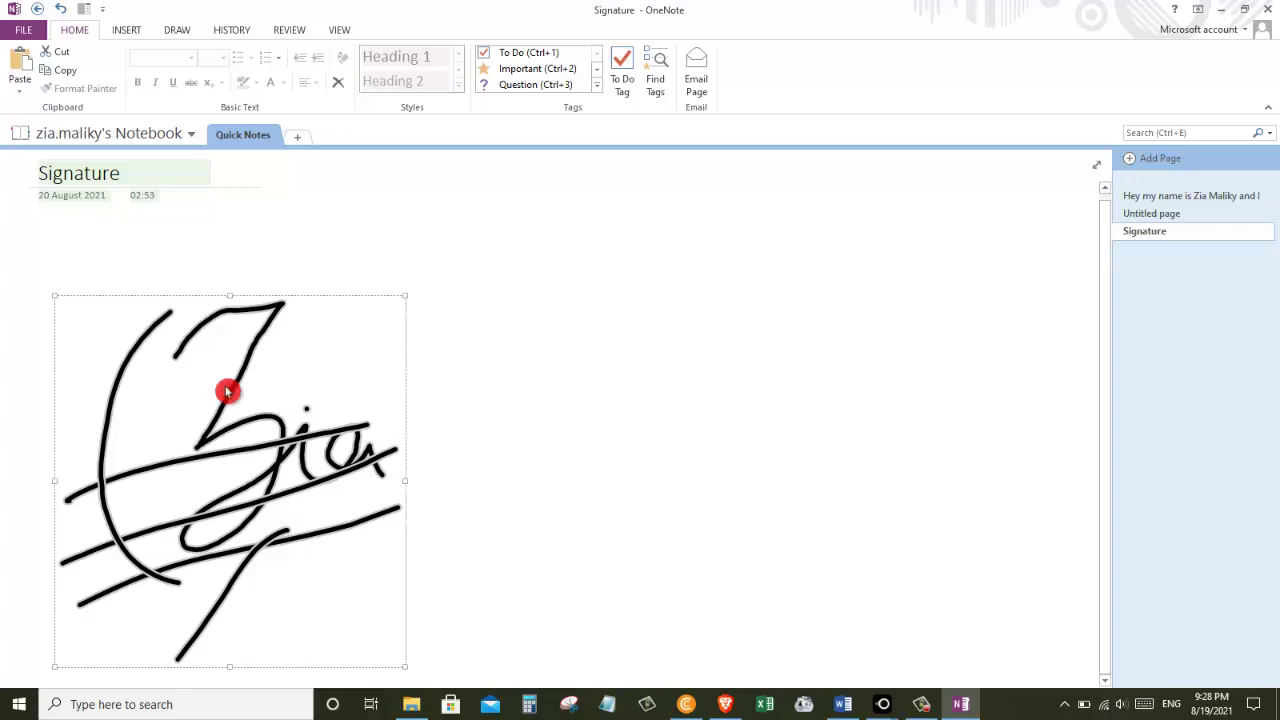
click(263, 416)
Step: Open Paint and paste the copied signature onto the blank canvas
click(152, 705)
text(paint)
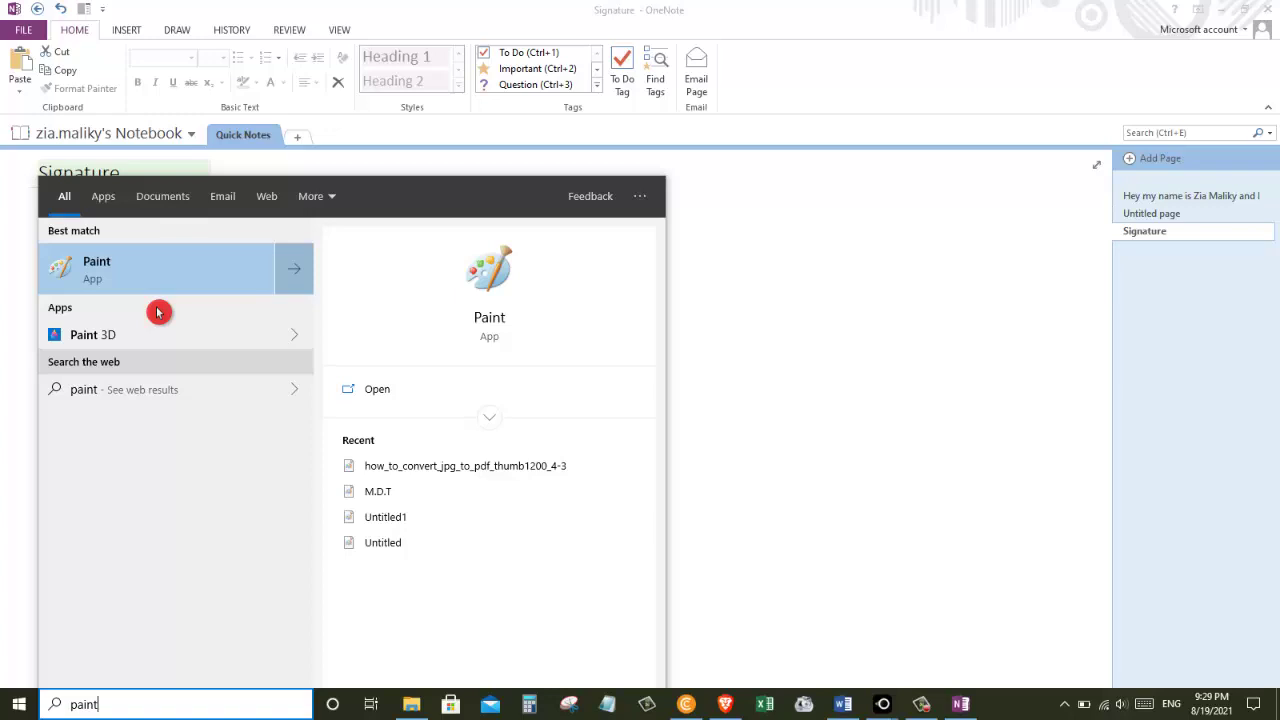
click(151, 266)
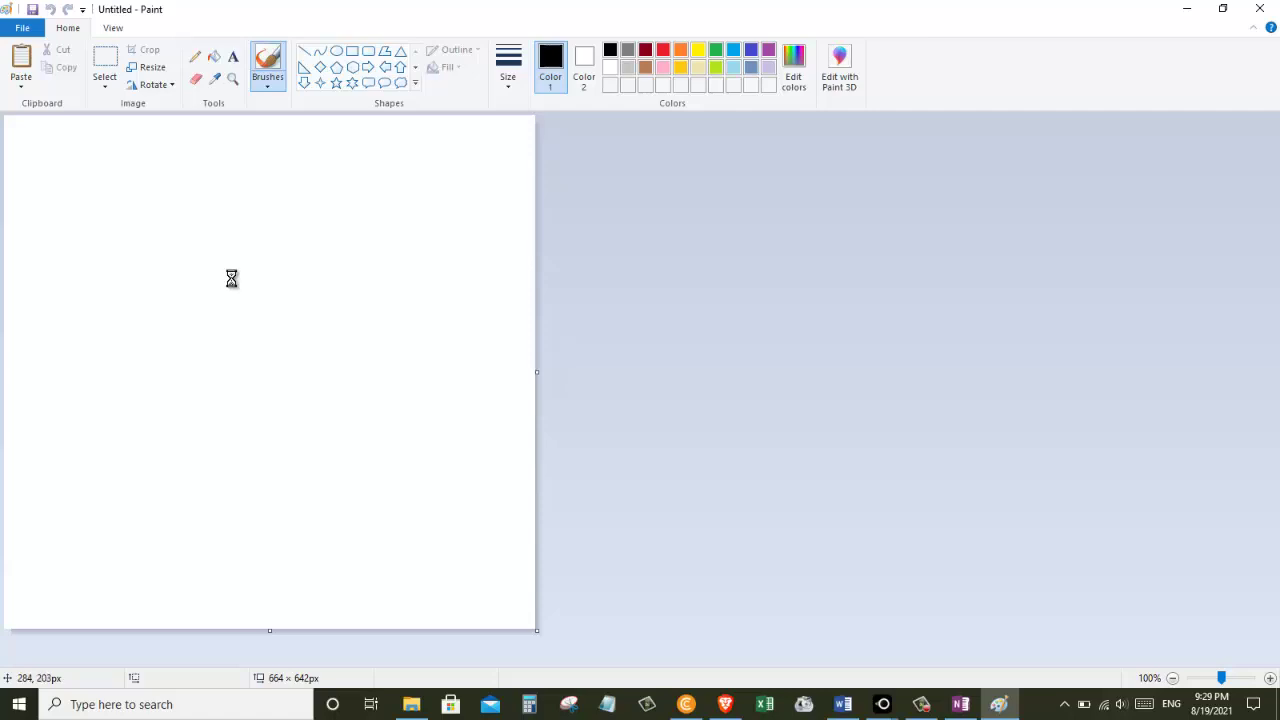
key(ctrl+v)
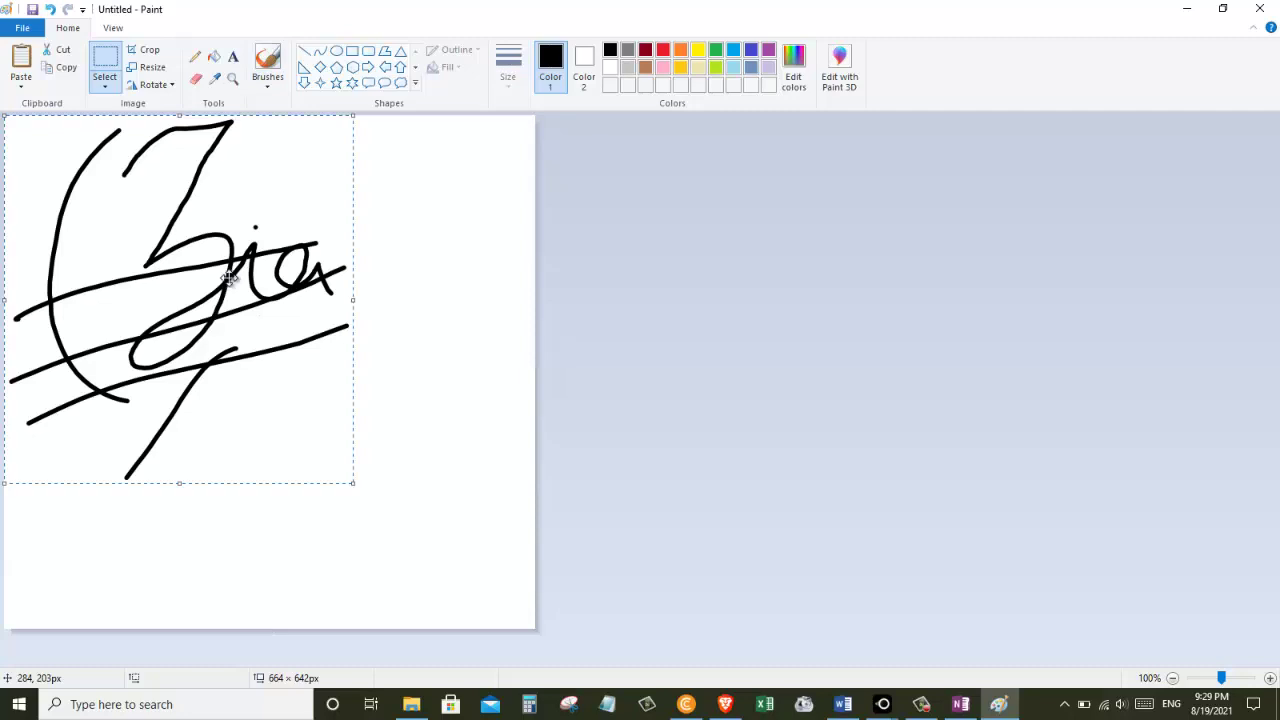
Step: Crop the canvas to the pasted signature and save it to the Desktop as a PNG named My signature
click(147, 50)
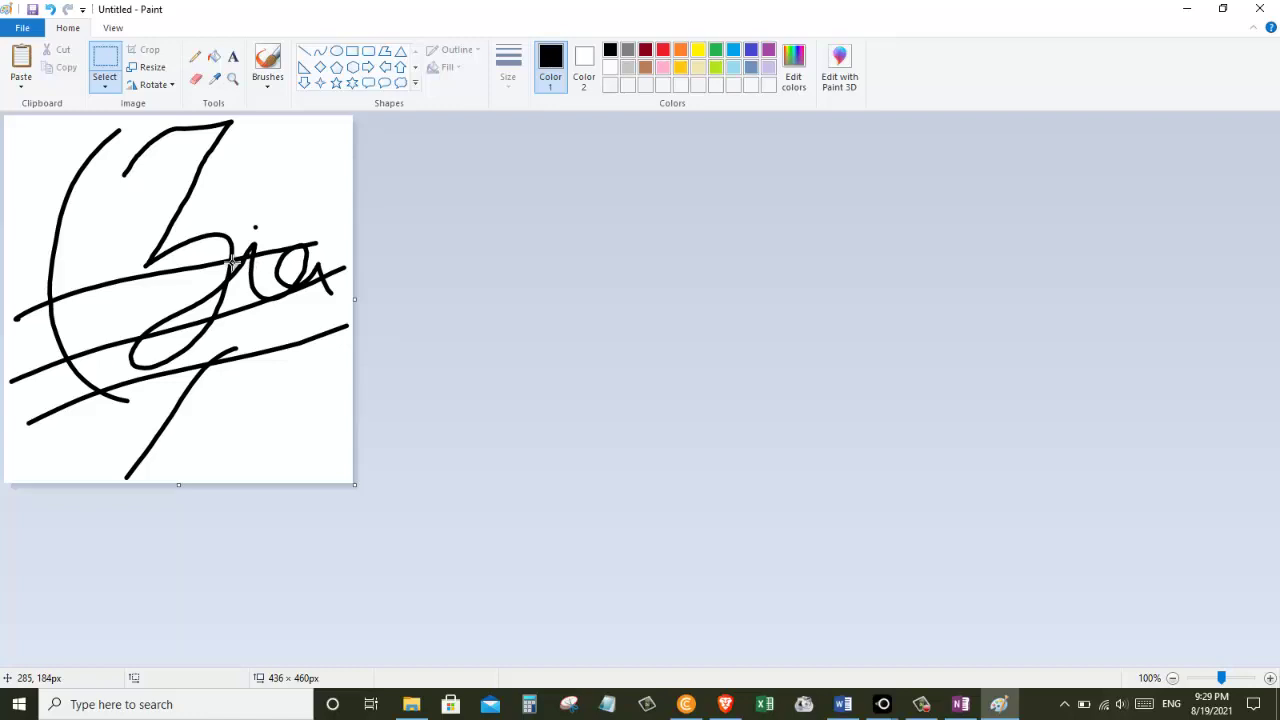
click(30, 29)
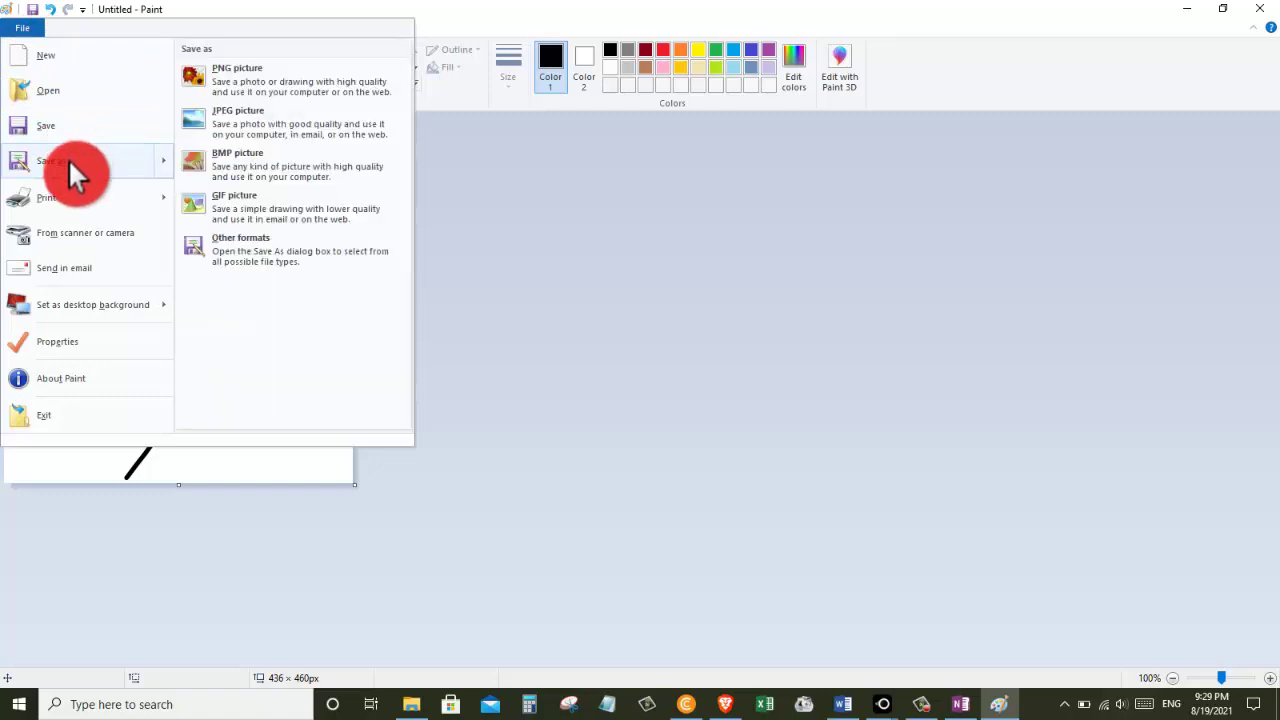
click(68, 158)
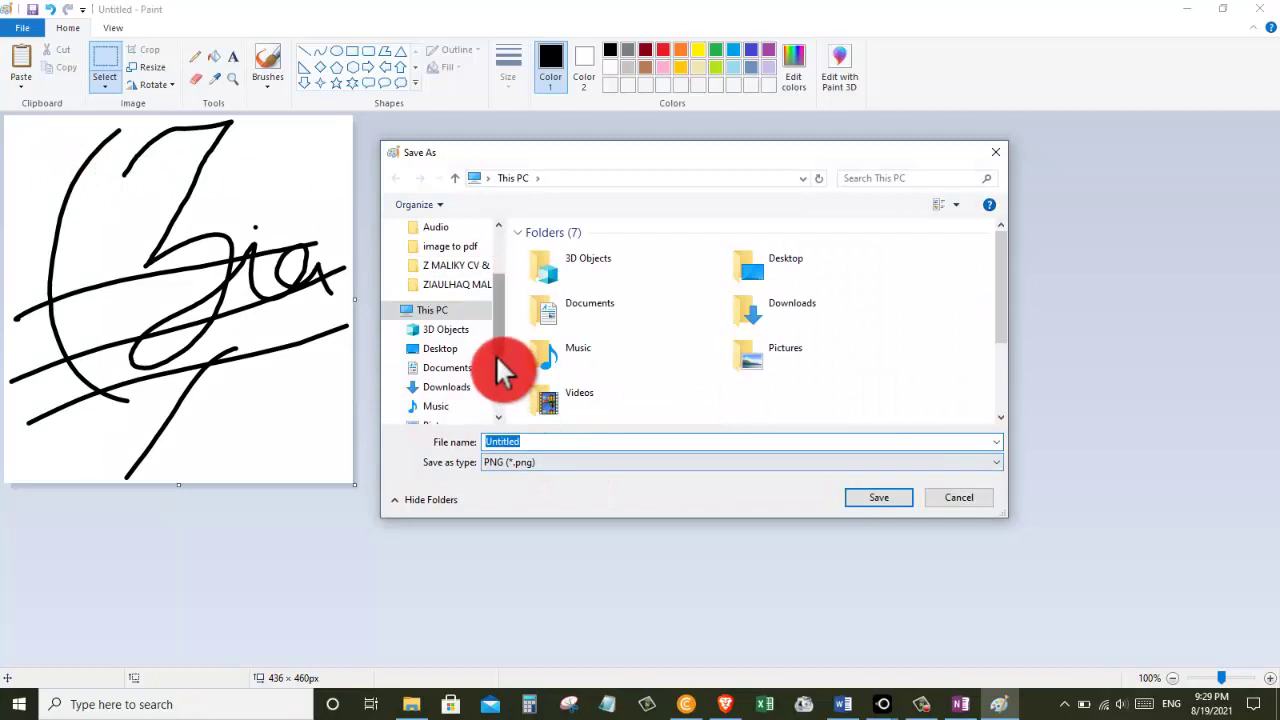
click(478, 352)
double_click(557, 443)
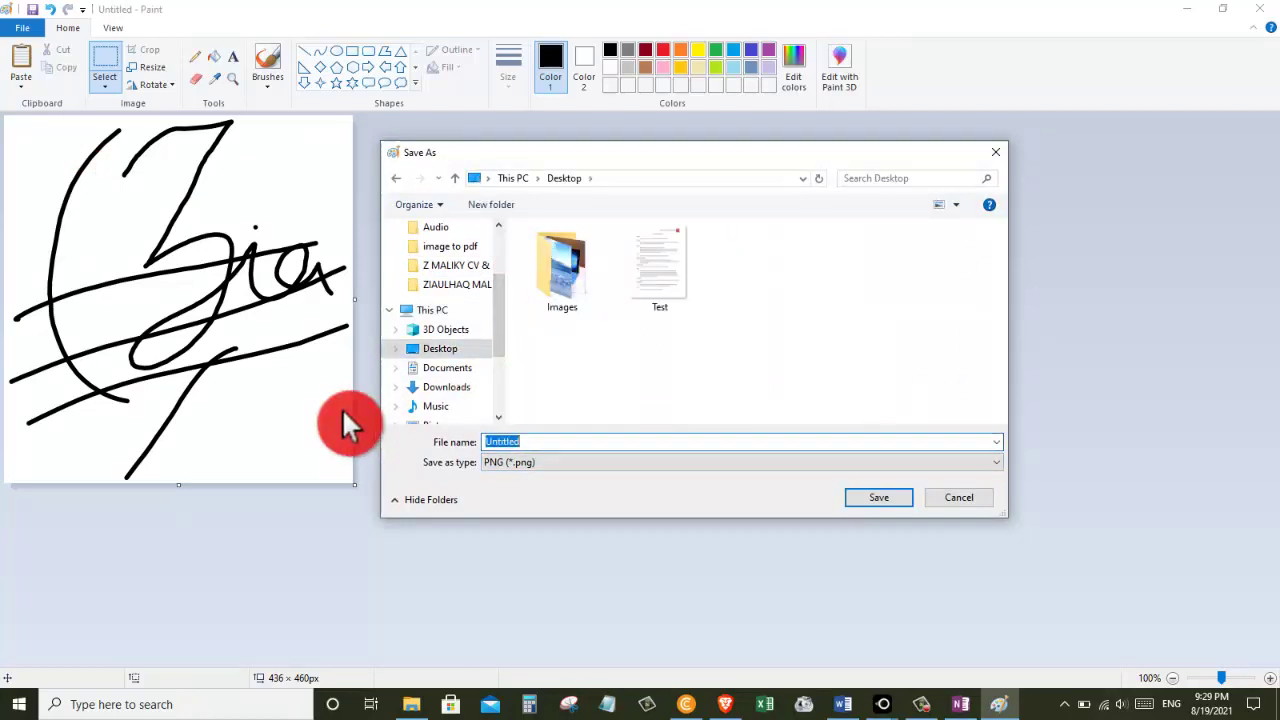
text(My s)
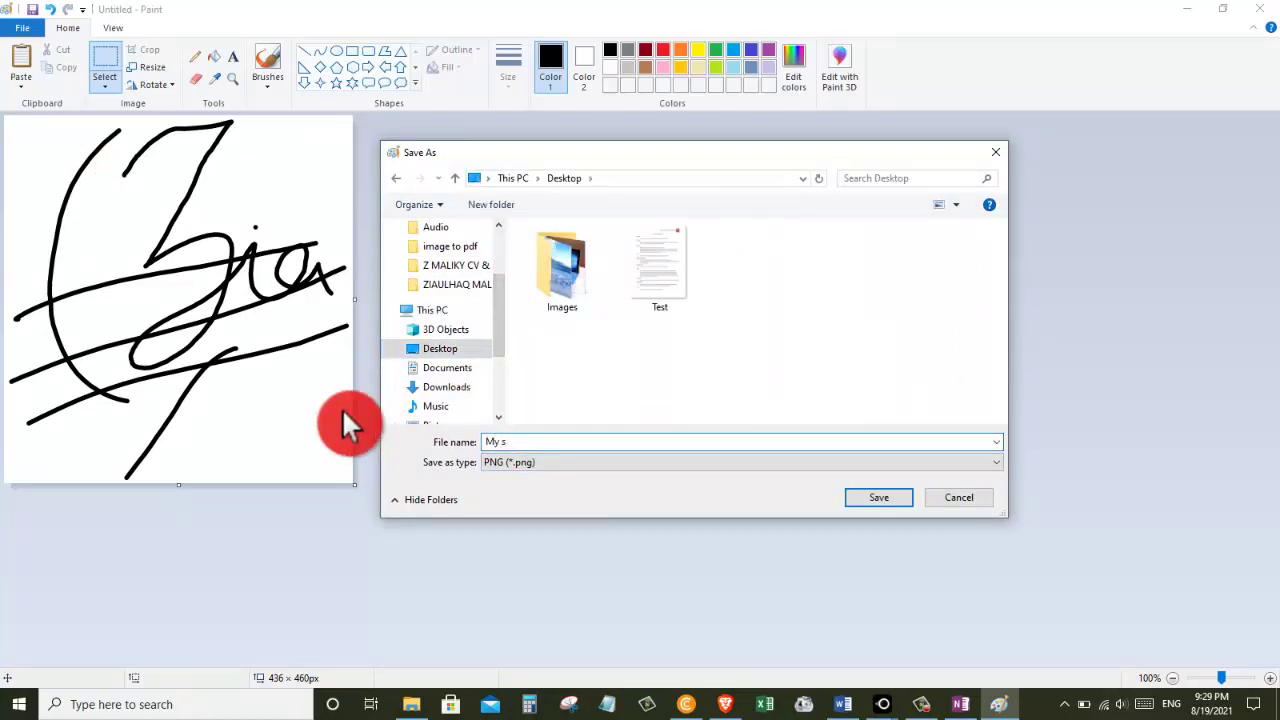
text(ignature)
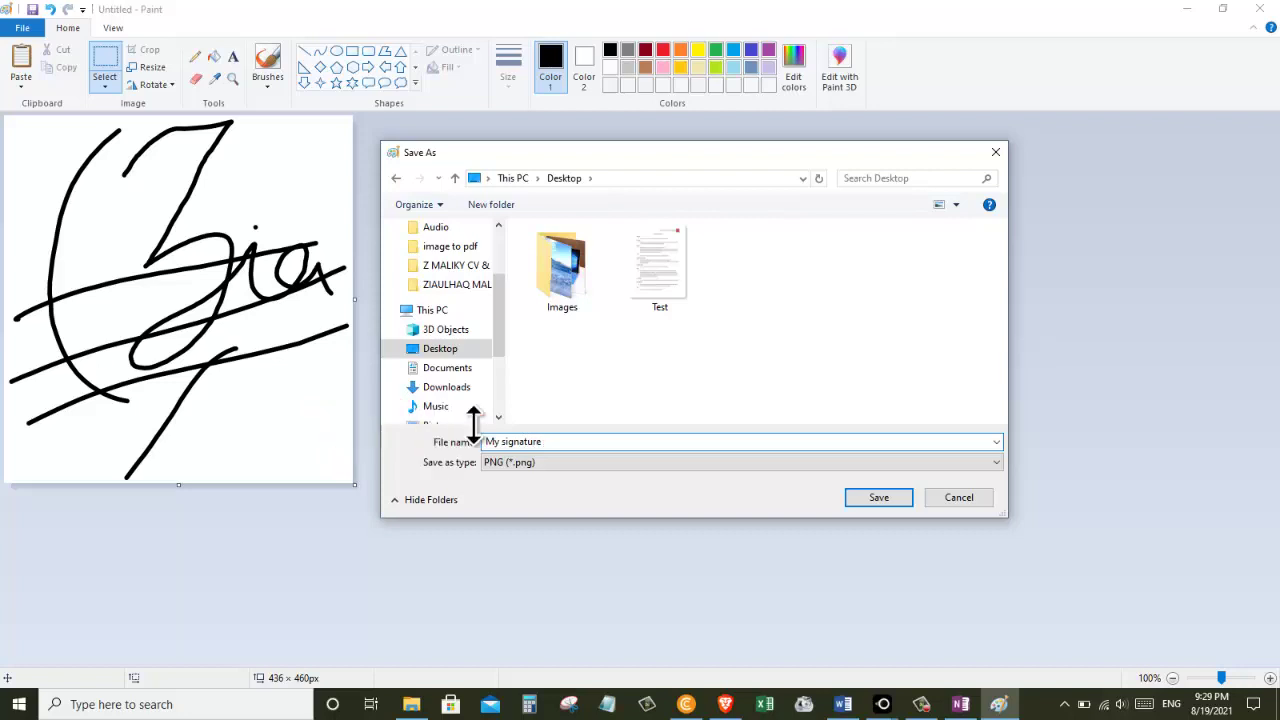
click(866, 499)
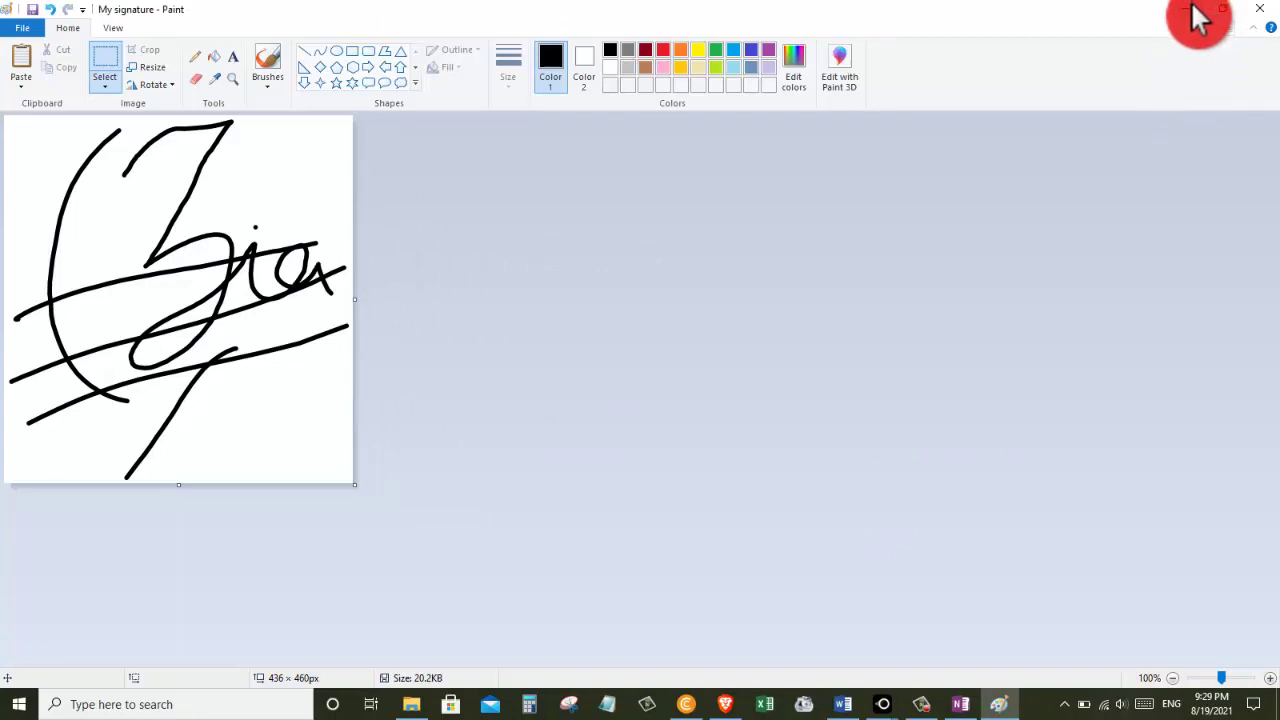
Step: Close Paint, switch to the Word form, and delete the existing signature picture below the Signature label
click(1262, 14)
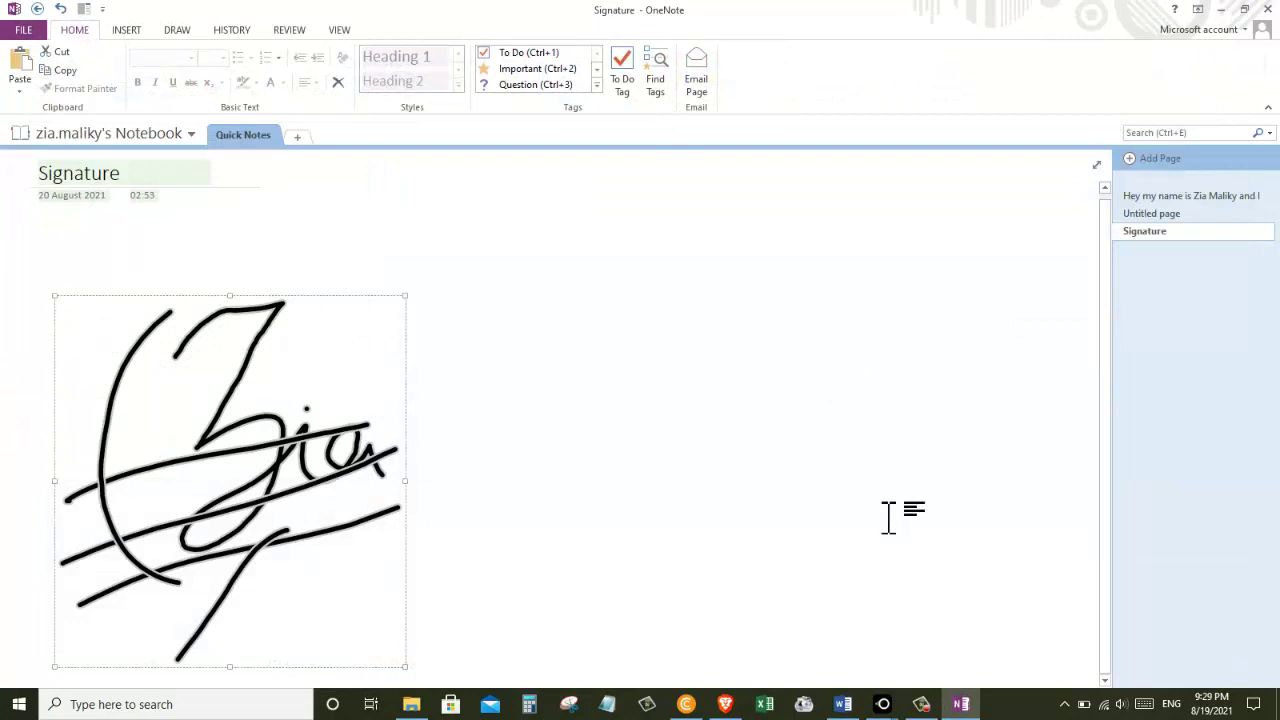
click(840, 700)
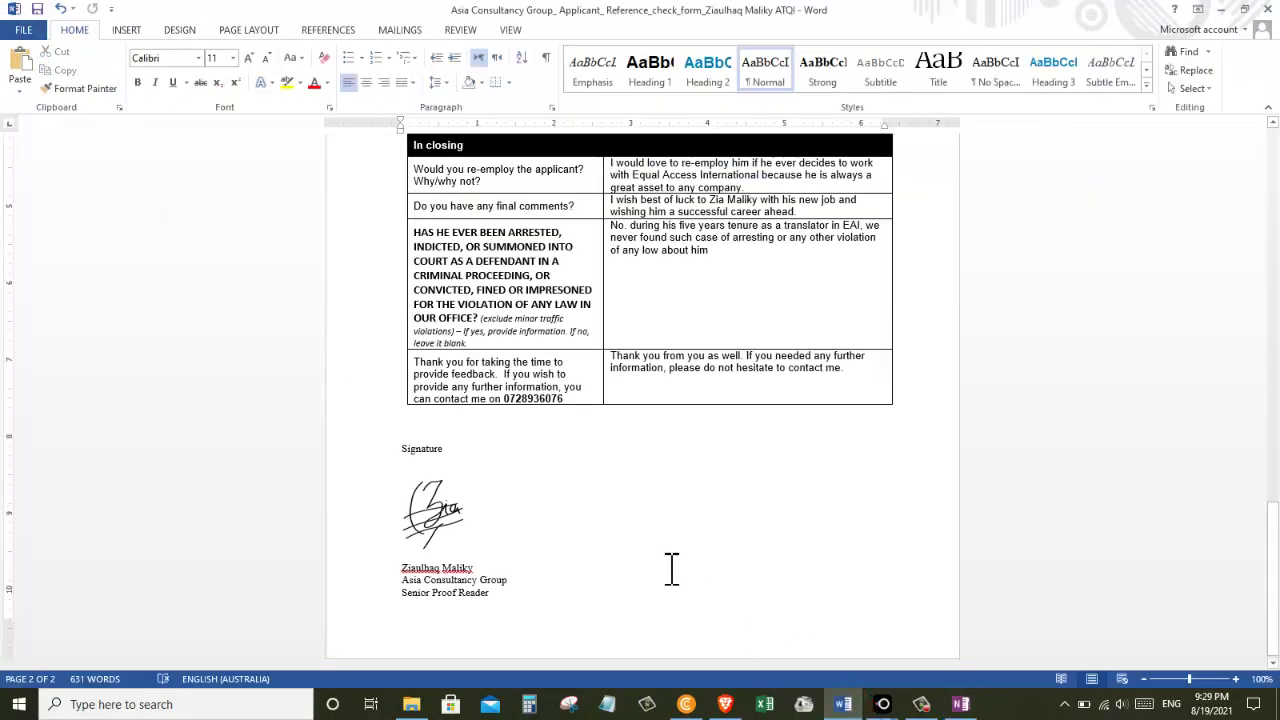
click(436, 510)
key(Delete)
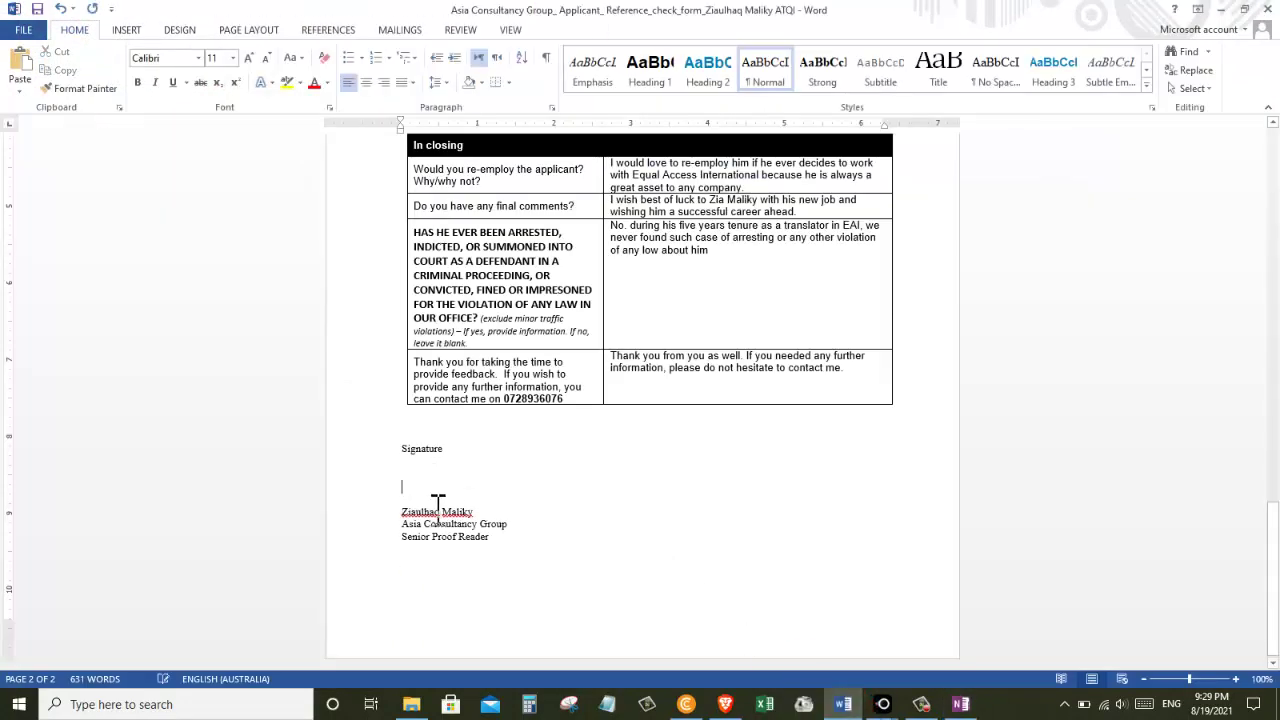
Step: Insert the My signature picture from the Desktop on the blank line below the Signature label
click(420, 476)
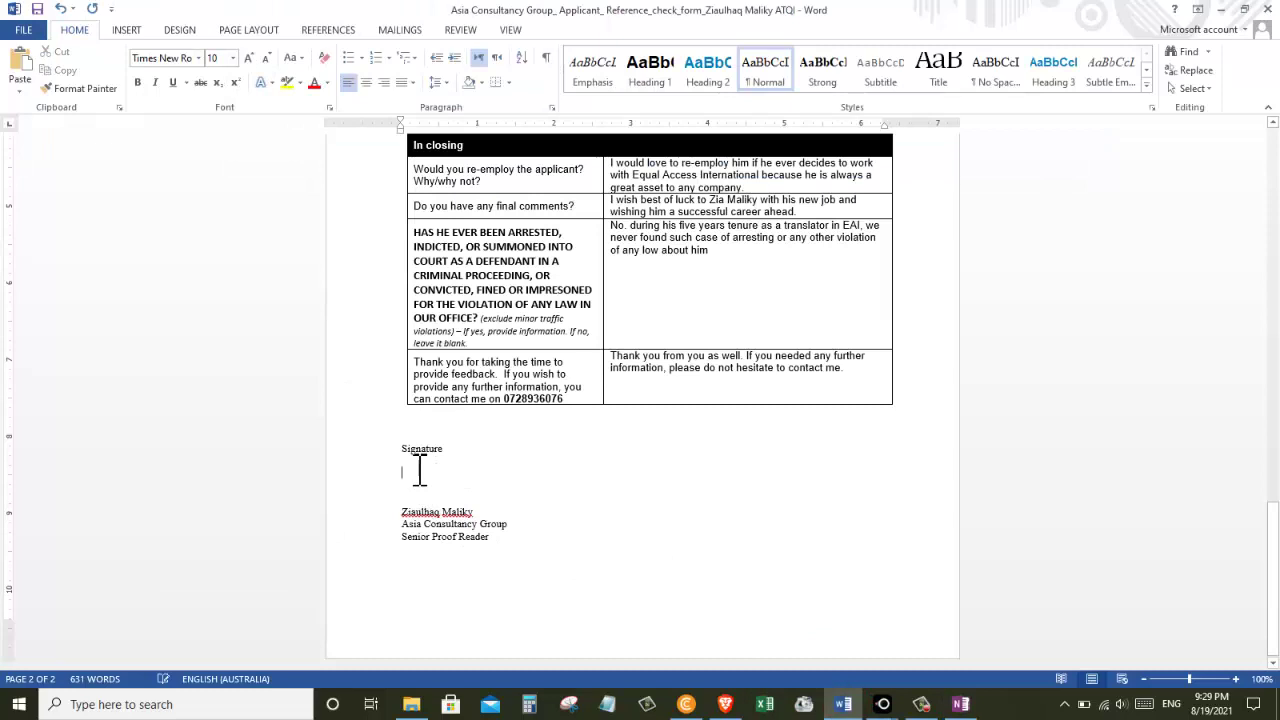
click(136, 27)
click(173, 55)
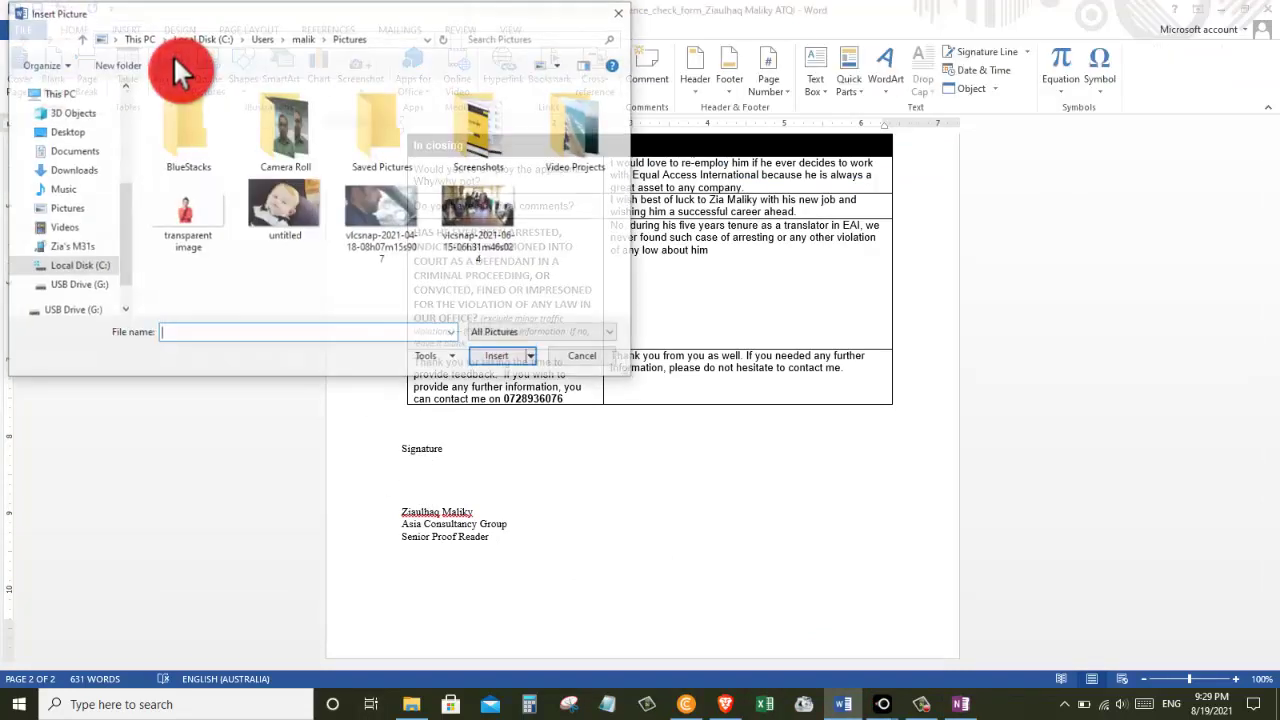
click(65, 132)
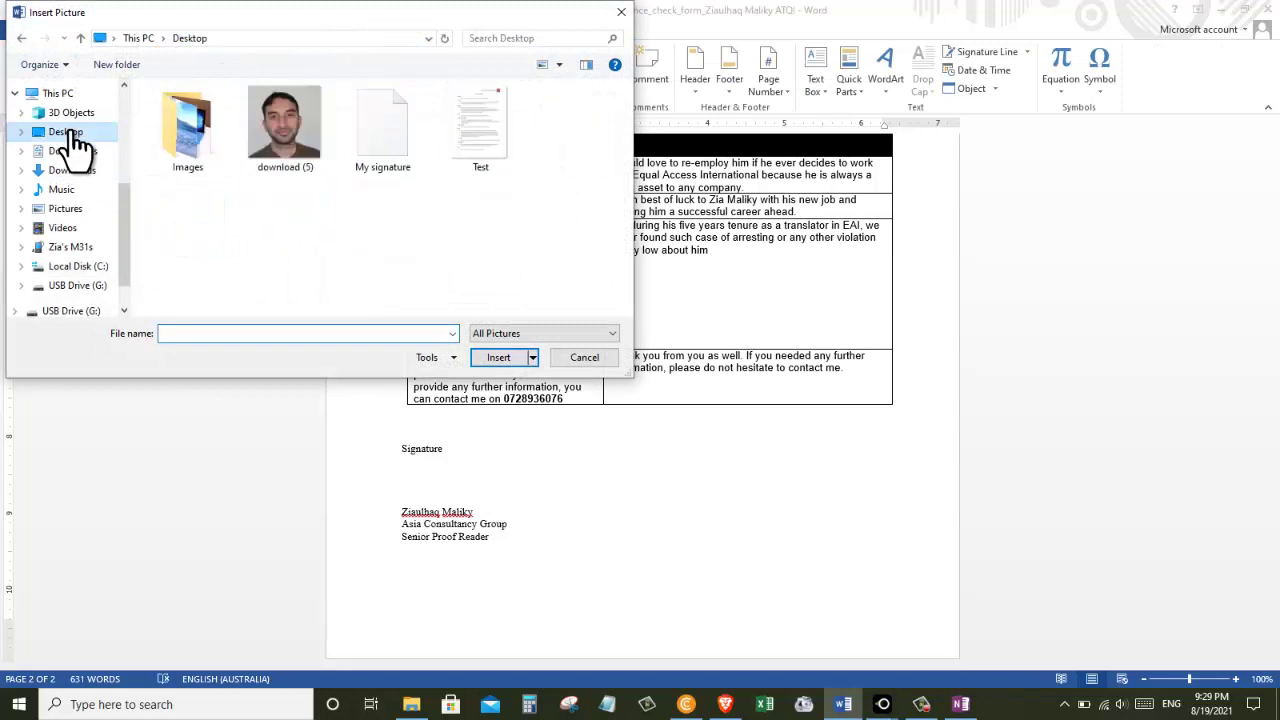
click(372, 147)
click(508, 362)
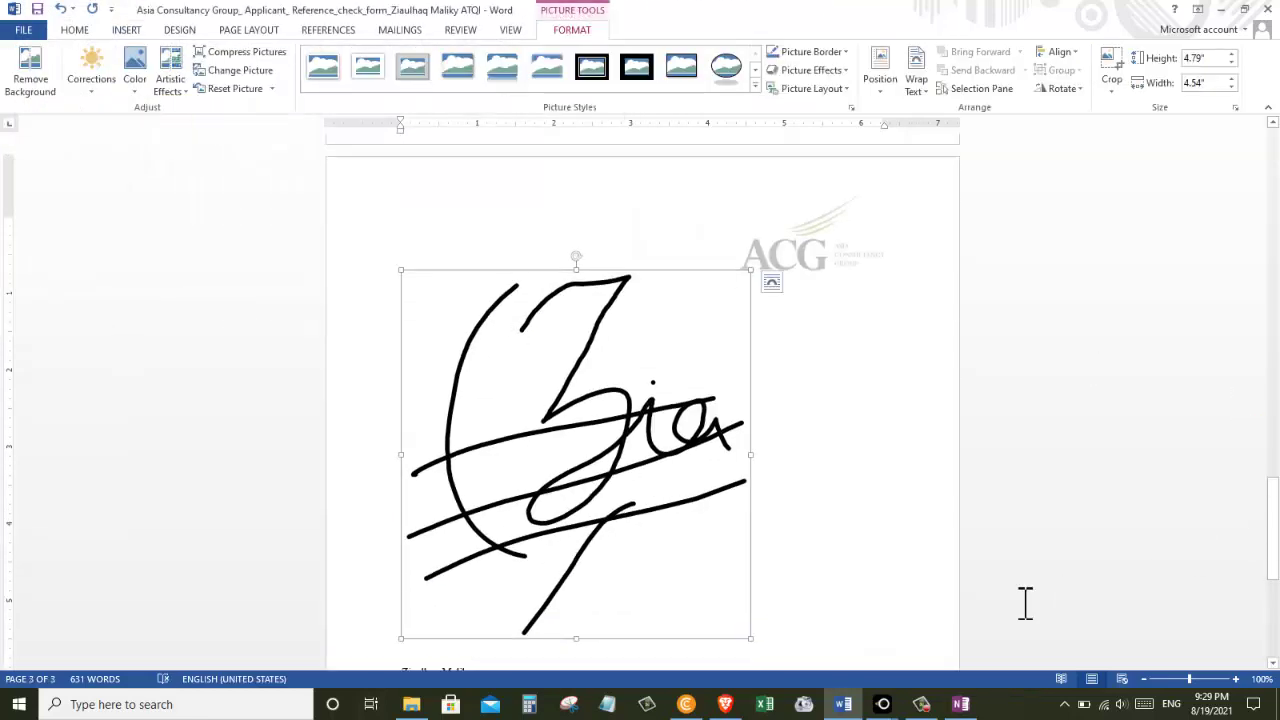
Step: Shrink the inserted signature picture to about 1.1 inches wide and delete the two blank lines below it
mouse_move(750, 640)
mouse_down()
mouse_move(666, 491)
mouse_move(535, 368)
mouse_move(484, 272)
mouse_up()
scroll(1259, 530, down, 3)
drag(1266, 520, 1272, 455)
click(569, 583)
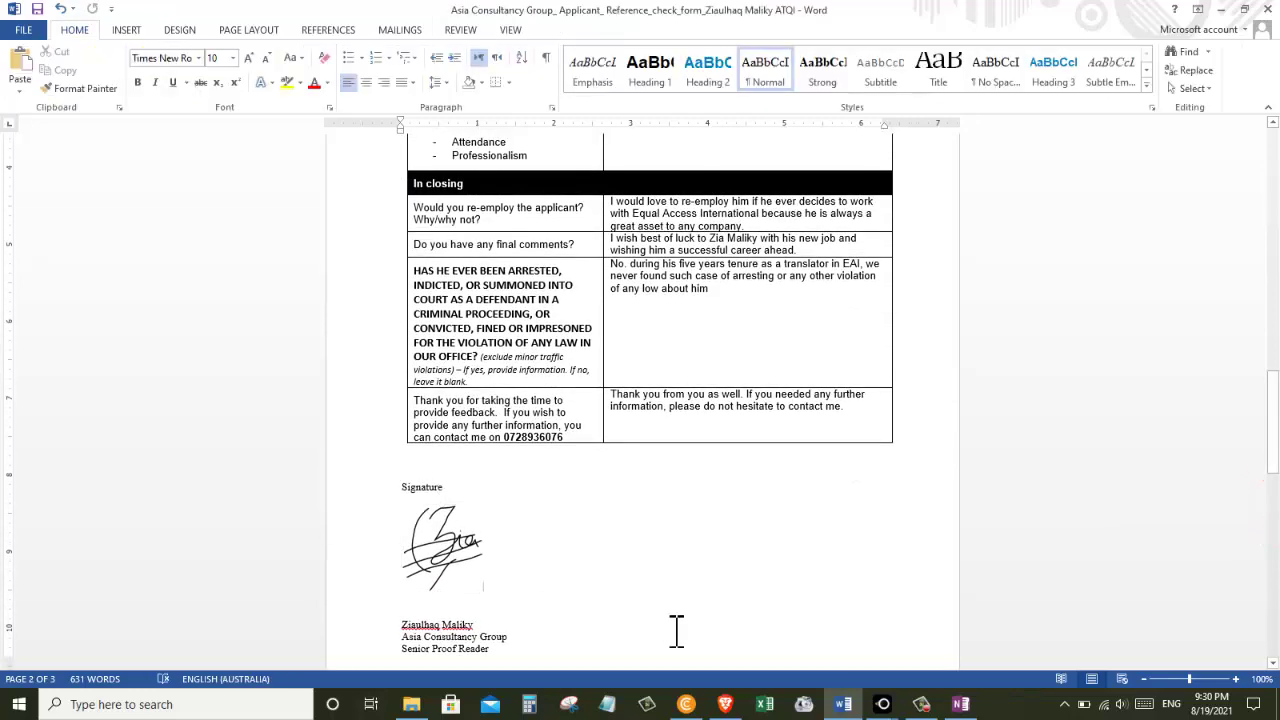
key(Delete)
key(Delete)
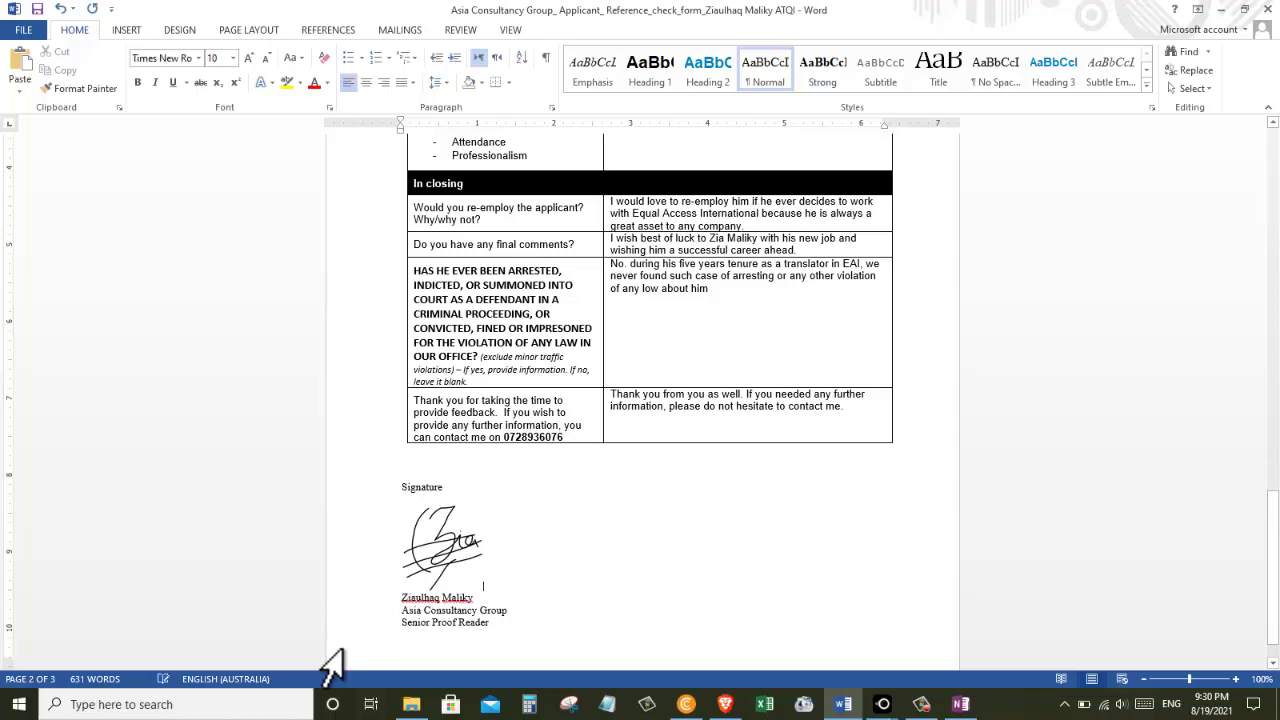